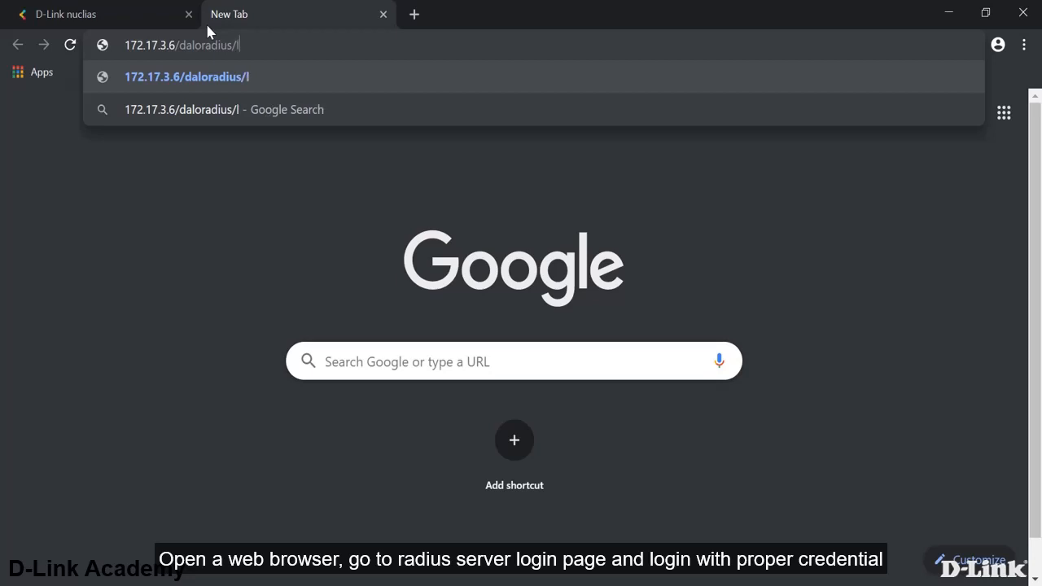
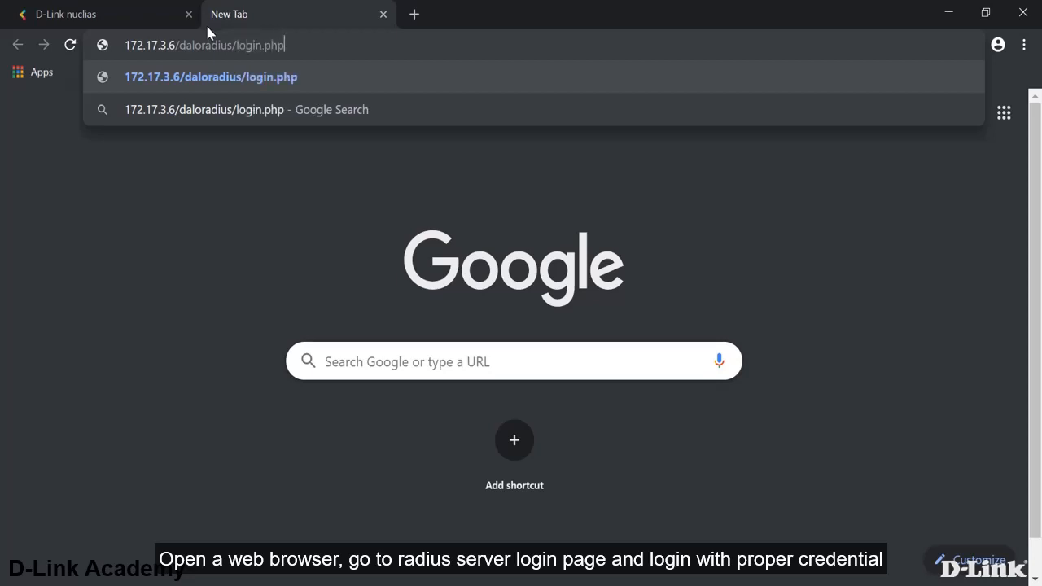
# - Log in to daloRADIUS at 172.17.3.6/daloradius/login.php with the administrator username and password
pyautogui.press('Return')
pyautogui.press('Tab')
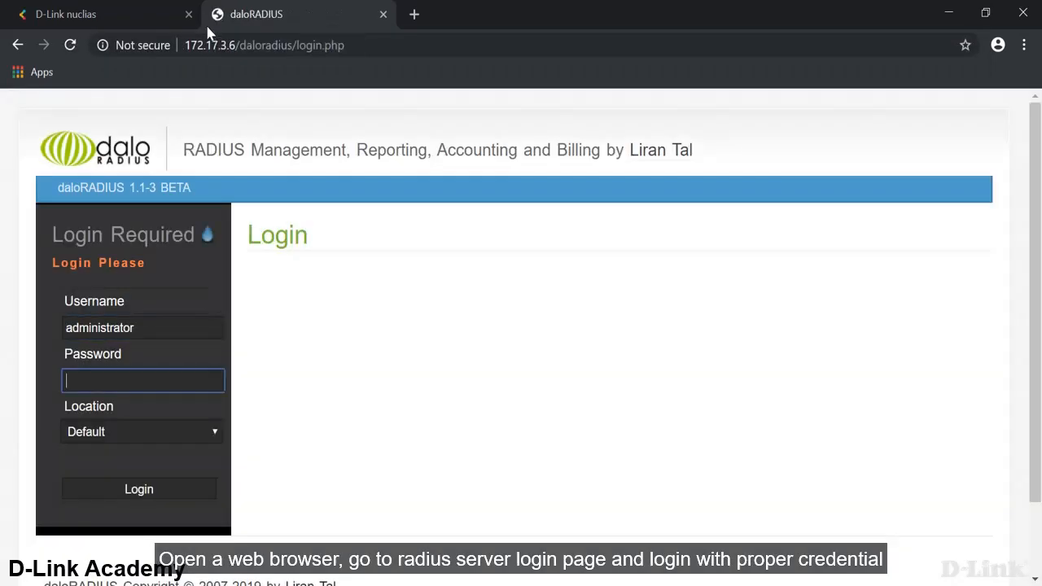
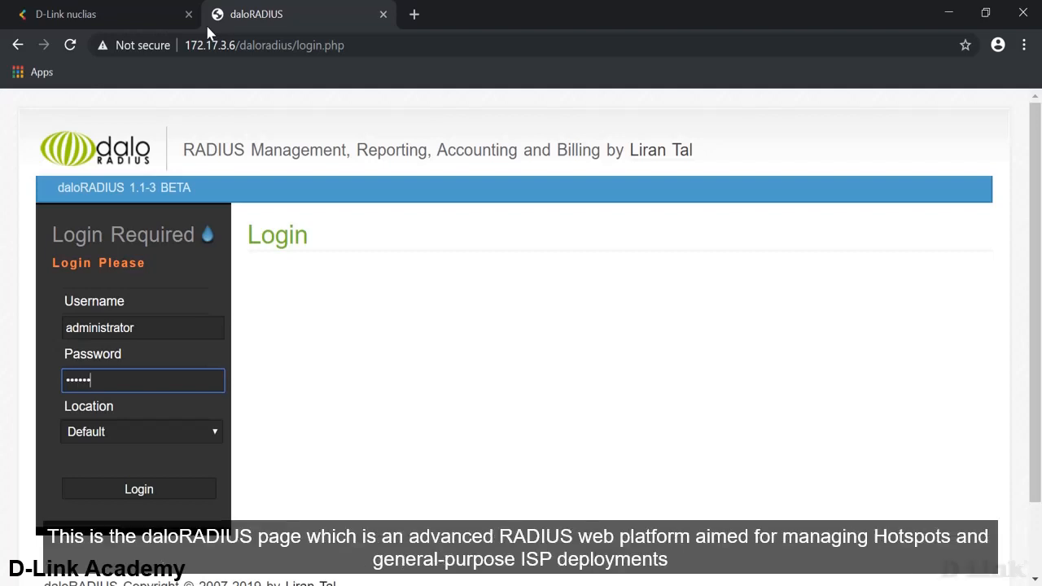
pyautogui.press('Return')
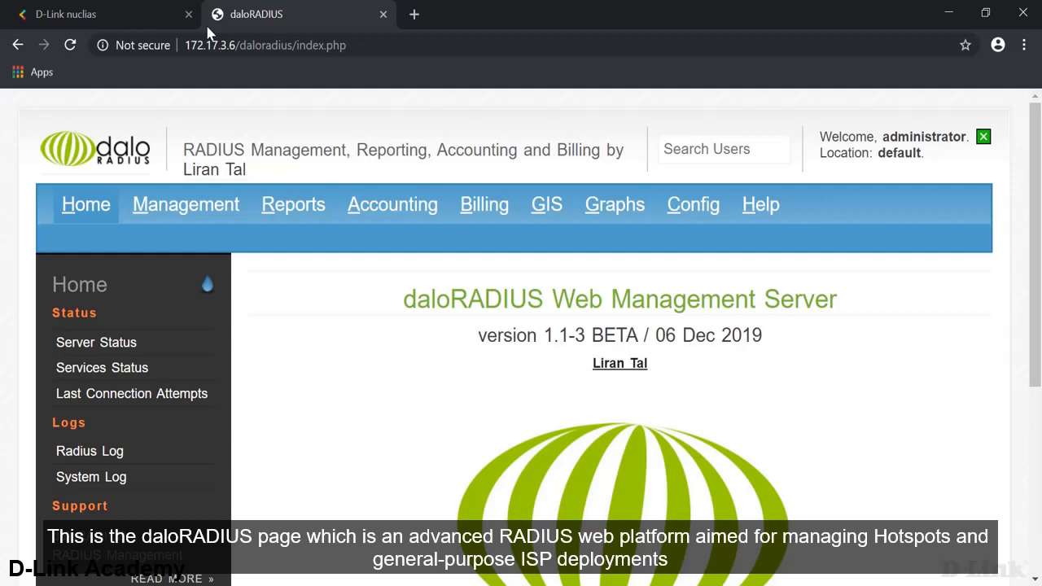
# - Review the list of RADIUS users under Management
pyautogui.click(186, 203)
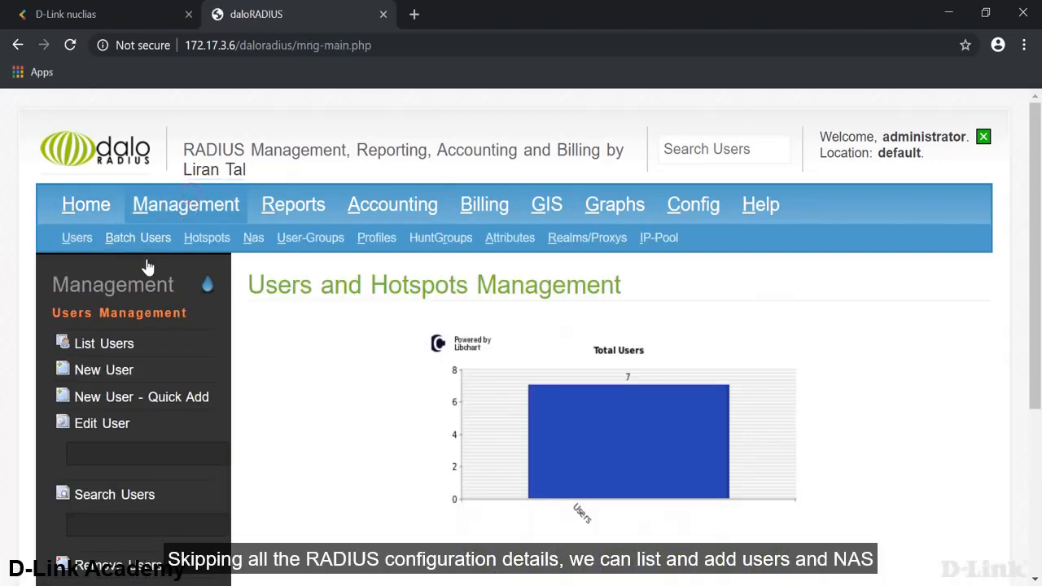
pyautogui.click(111, 348)
pyautogui.scroll(-3, 390, 386)
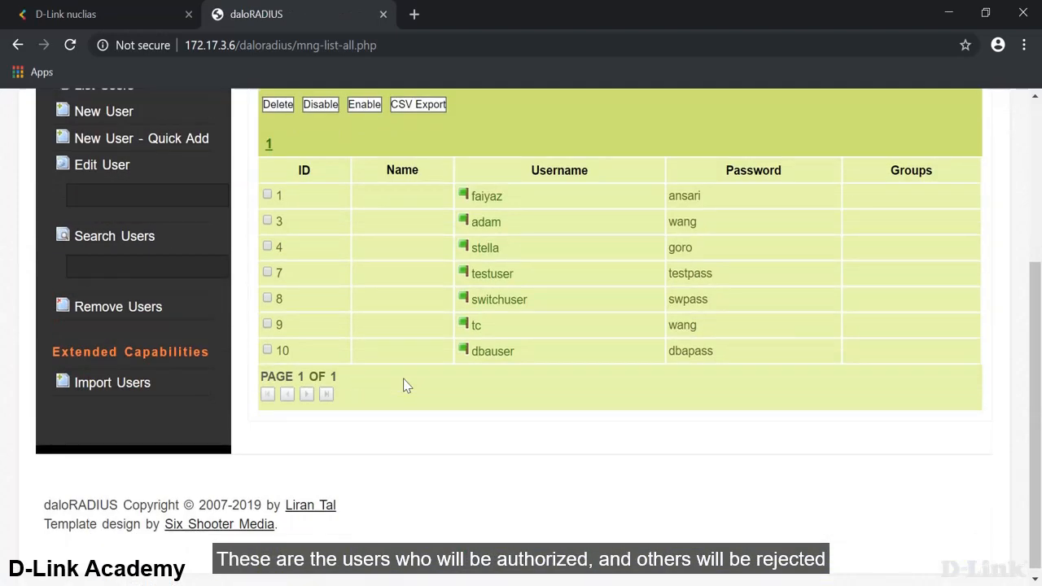
pyautogui.scroll(3, 389, 358)
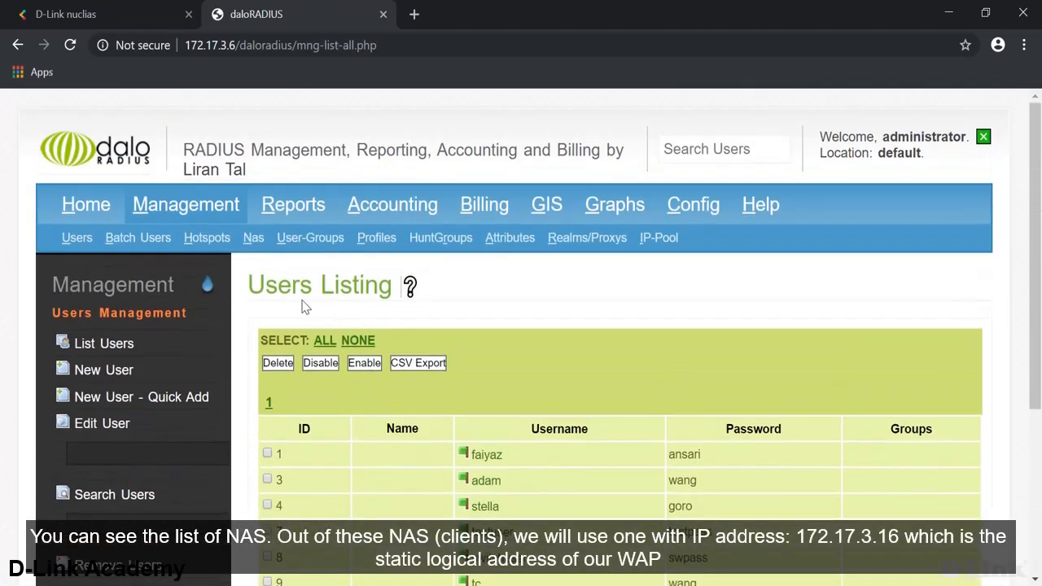
# - List the NAS clients and highlight the 172.17.3.16 dba-radius entry
pyautogui.click(249, 245)
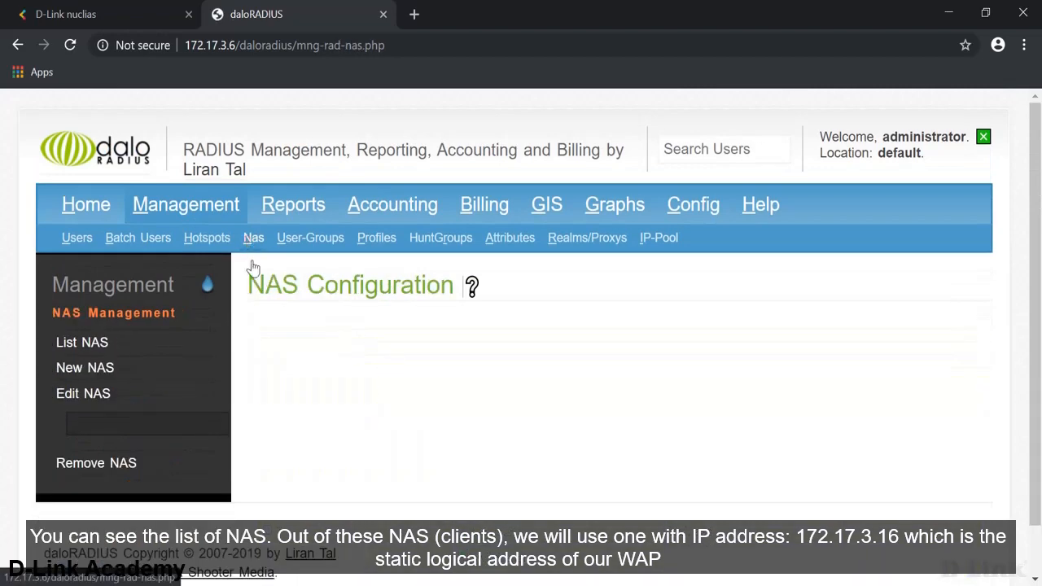
pyautogui.click(131, 351)
pyautogui.scroll(-2, 376, 381)
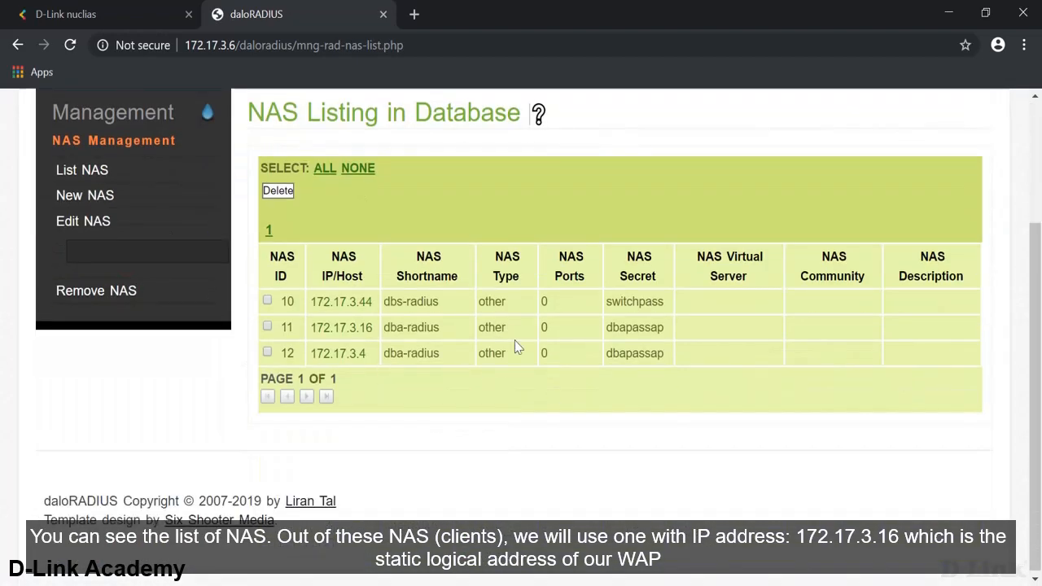
pyautogui.moveTo(662, 326); pyautogui.dragTo(298, 330)
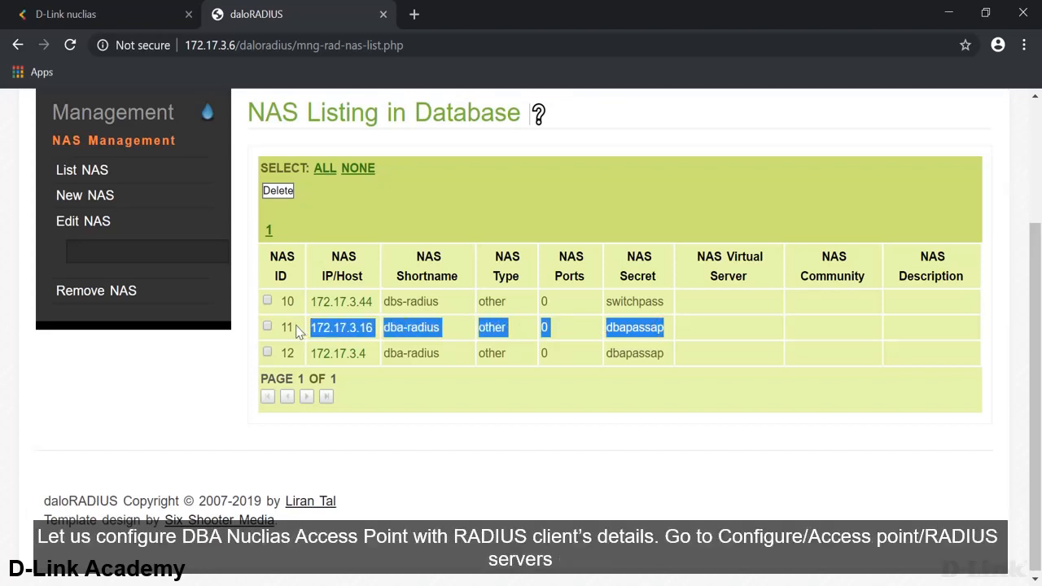
# - Back in Nuclias, go to the access point RADIUS servers page
pyautogui.click(151, 8)
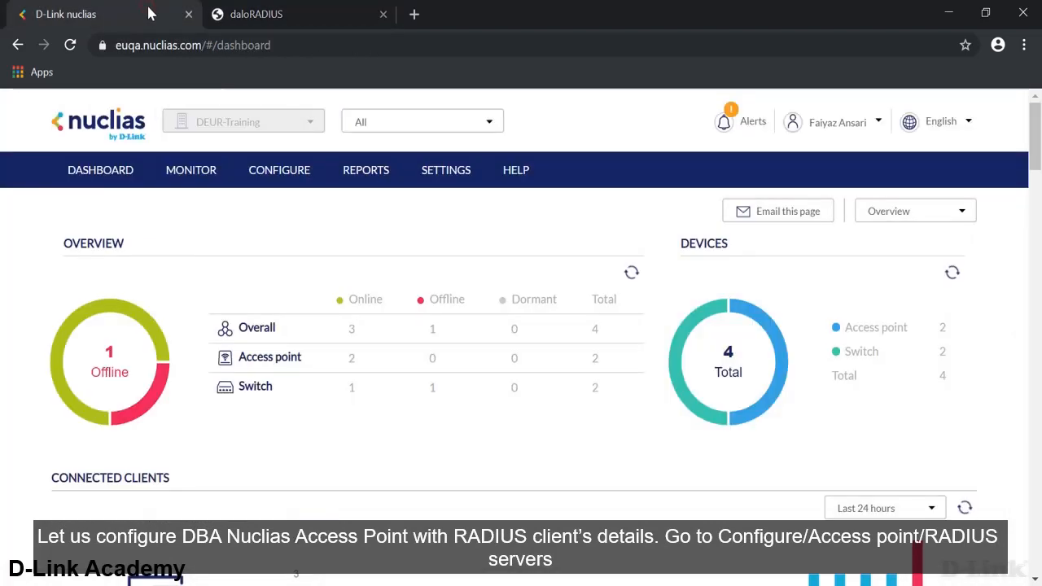
pyautogui.click(244, 173)
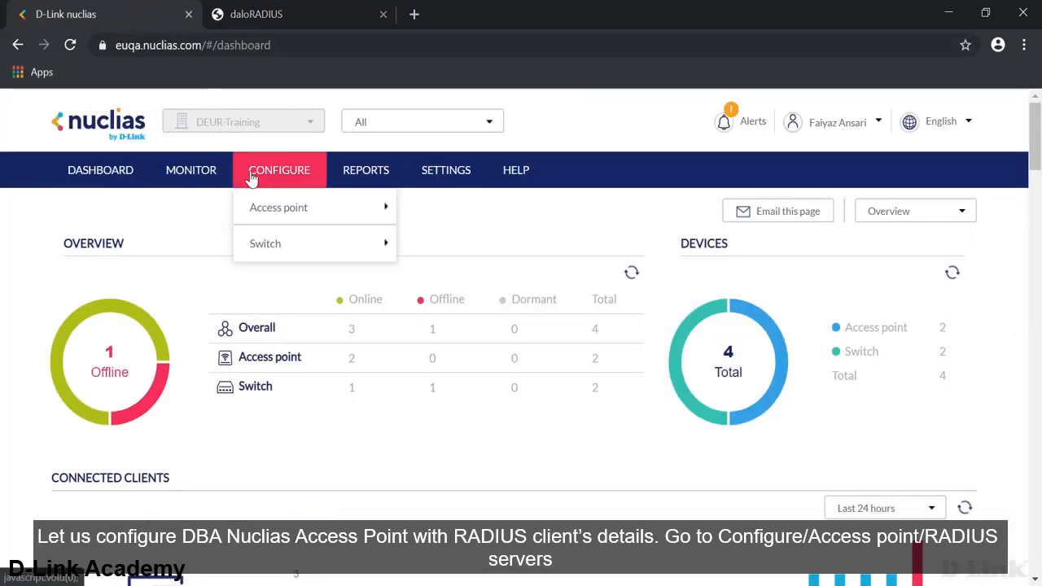
pyautogui.moveTo(320, 217)
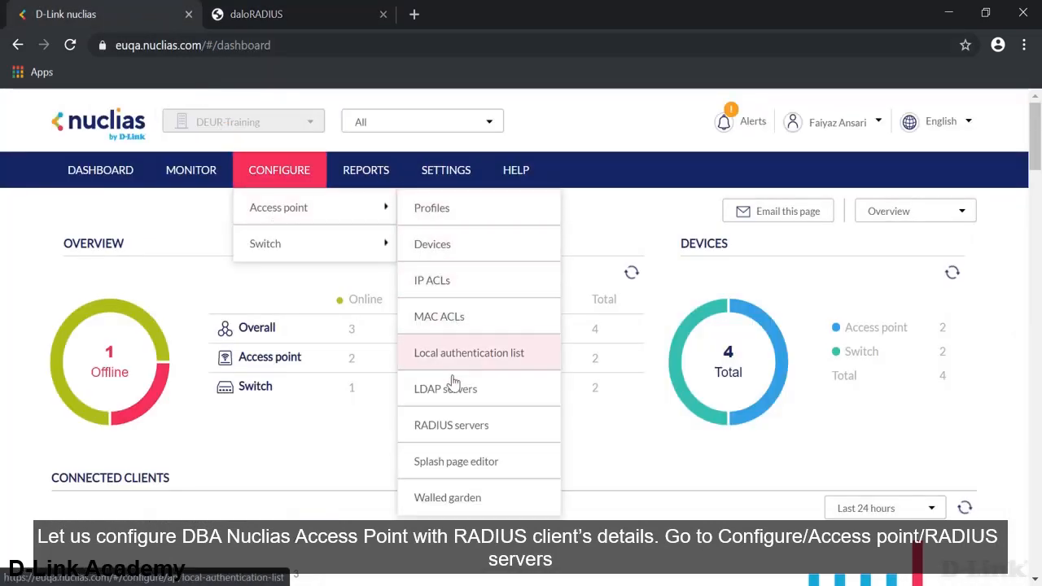
pyautogui.click(451, 425)
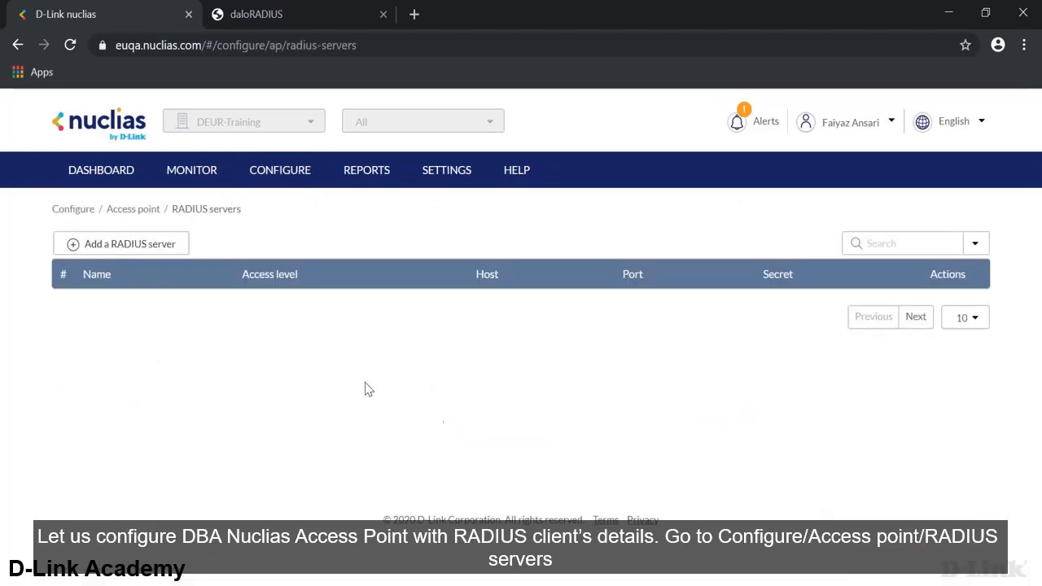
# - Start a new RADIUS server named dba-radius with host 172.17.3.6 and port 1812
pyautogui.click(143, 248)
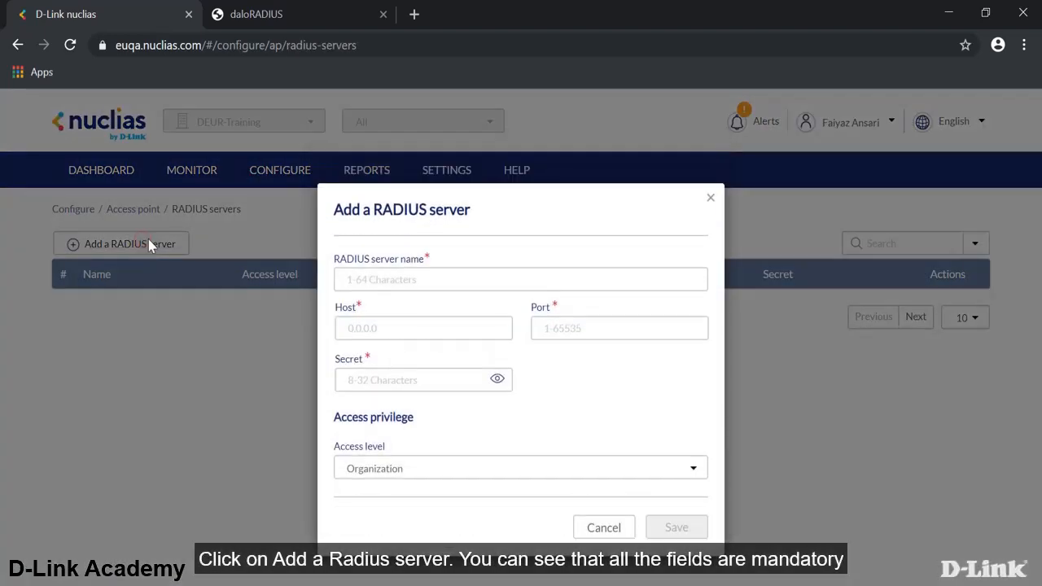
pyautogui.click(393, 279)
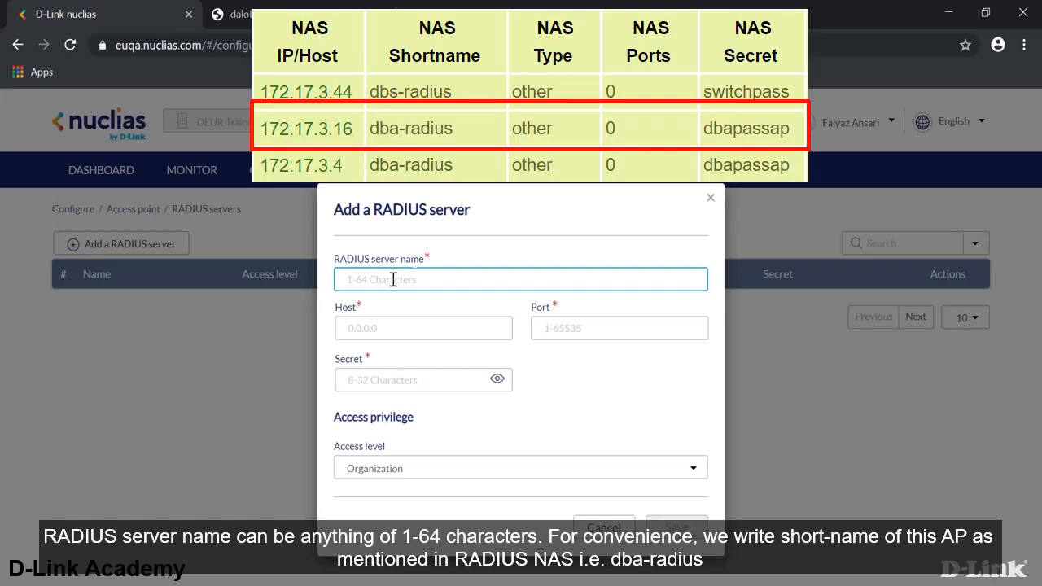
pyautogui.write('dba-radius')
pyautogui.press('Tab')
pyautogui.write('172.16')
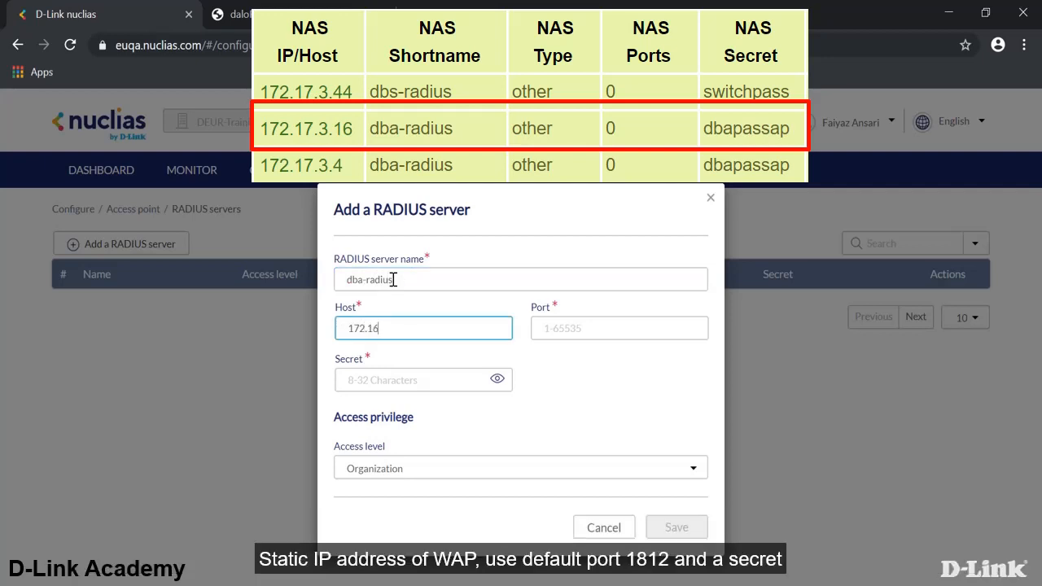
pyautogui.write('.')
pyautogui.press('Tab')
pyautogui.write('1')
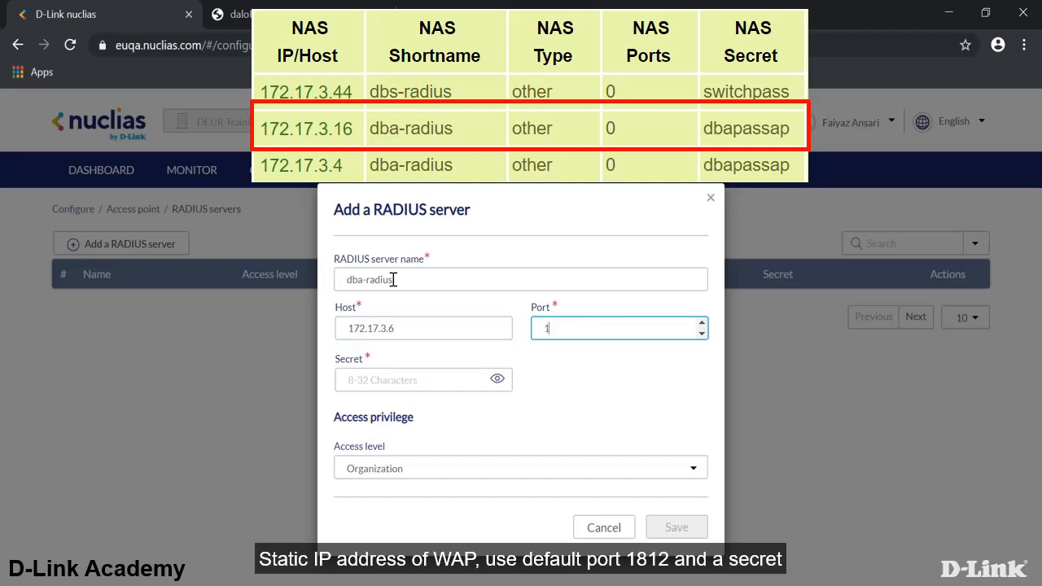
pyautogui.write('812')
# - Enter the shared secret, keep Organization access level, and save the server
pyautogui.press('Tab')
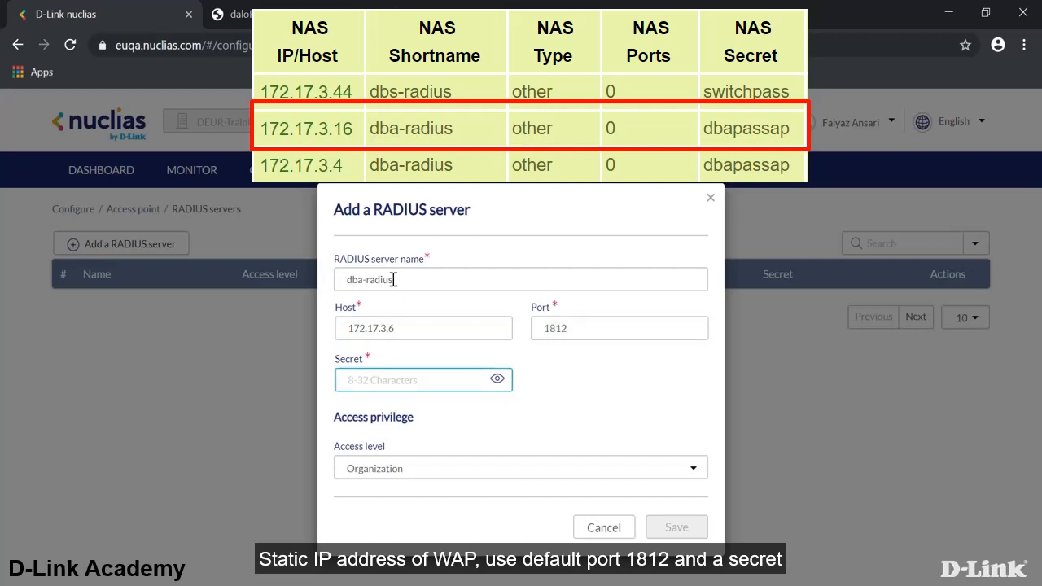
pyautogui.click(497, 378)
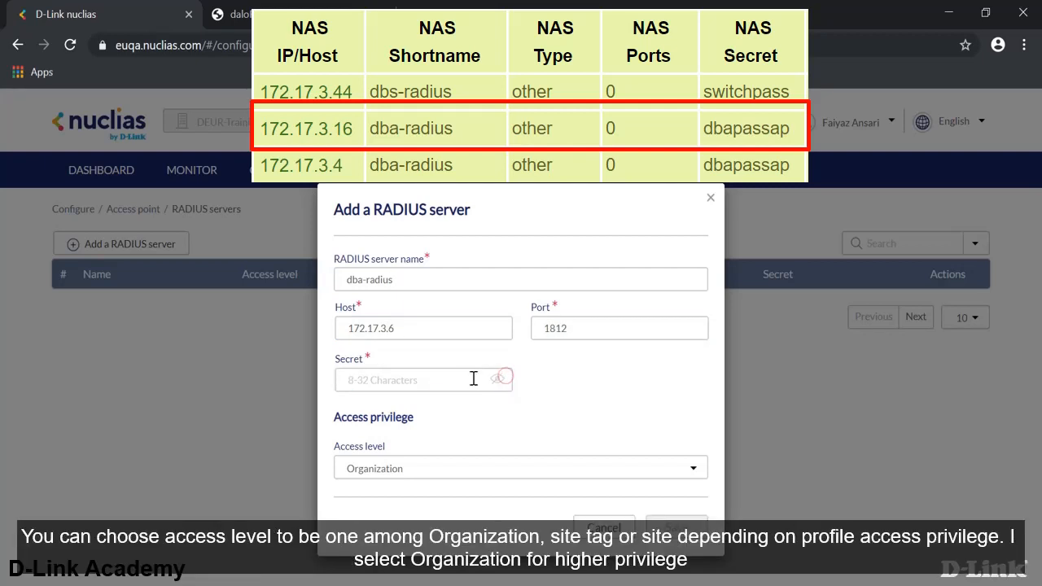
pyautogui.click(468, 379)
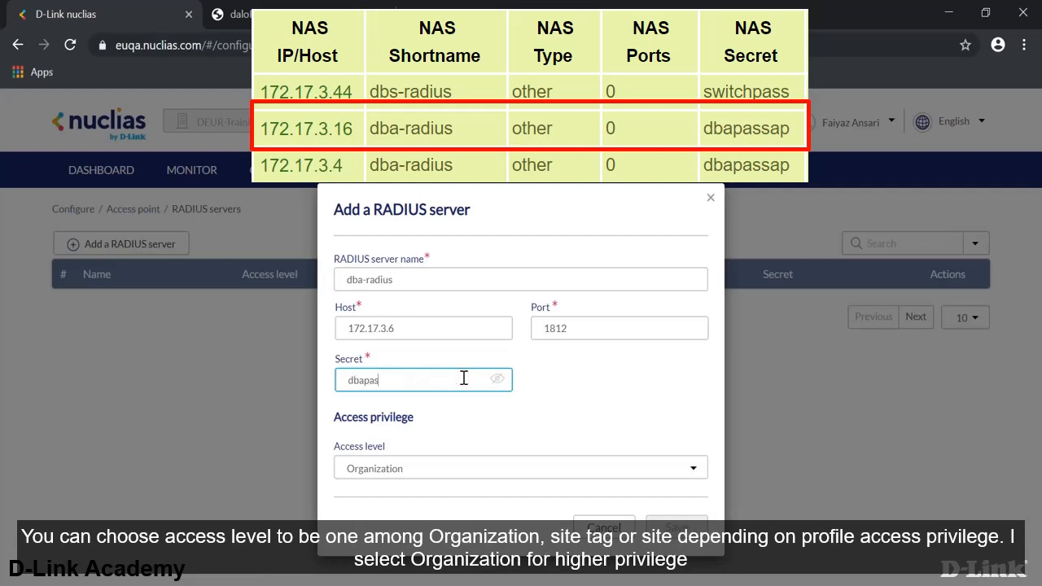
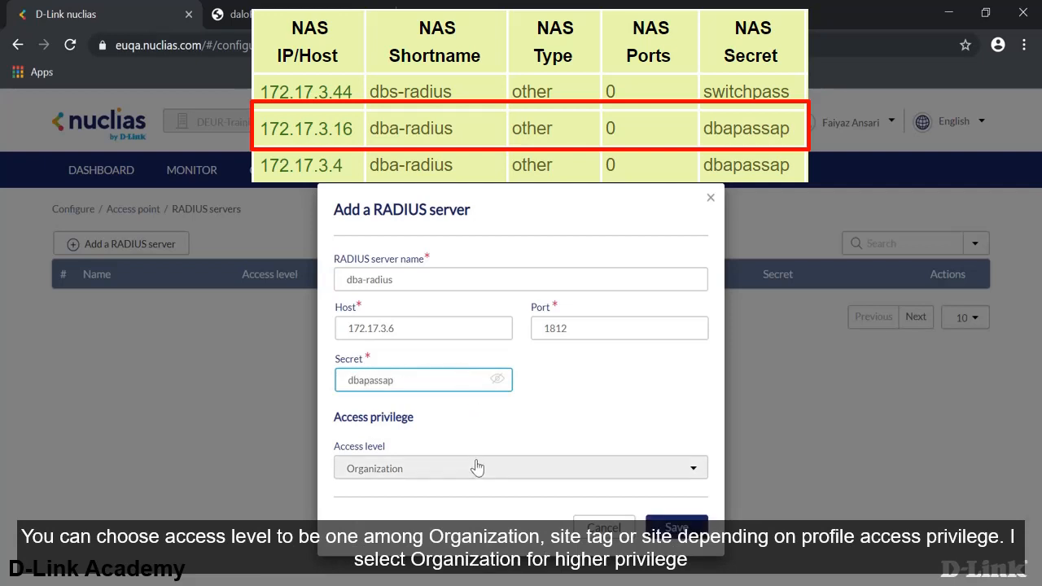
pyautogui.click(477, 469)
pyautogui.click(477, 469)
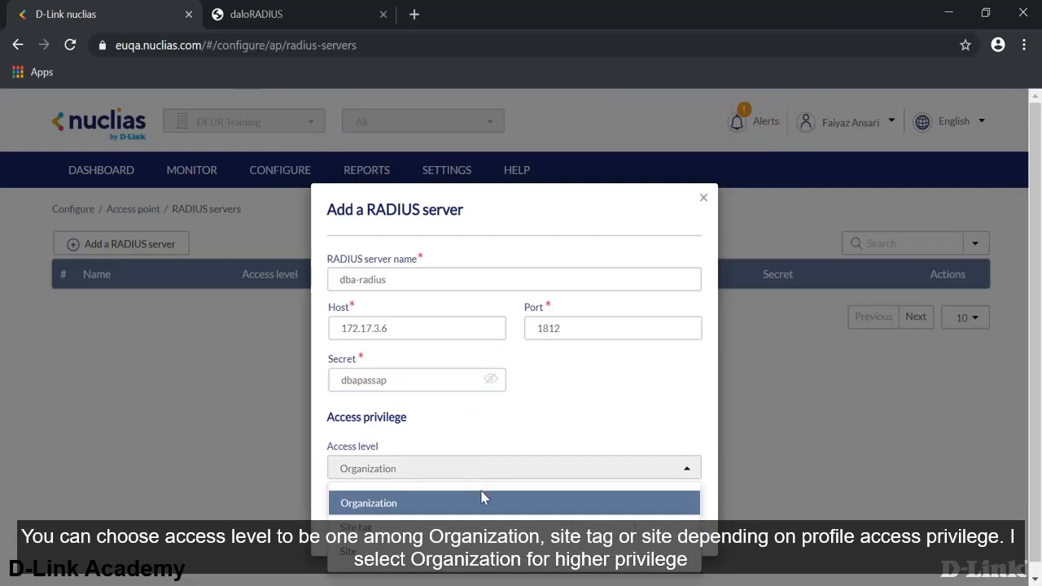
pyautogui.click(483, 506)
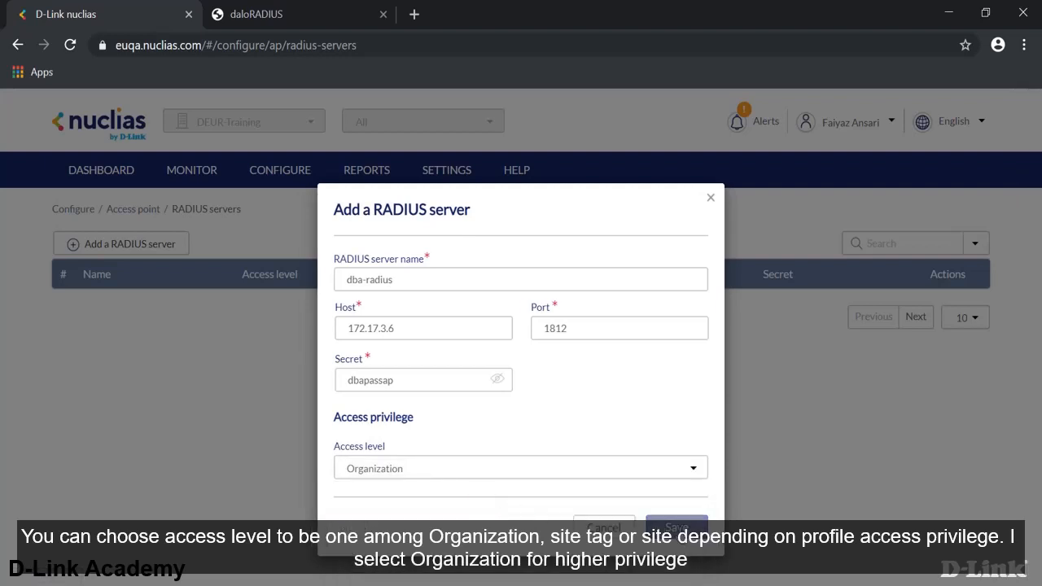
pyautogui.click(677, 526)
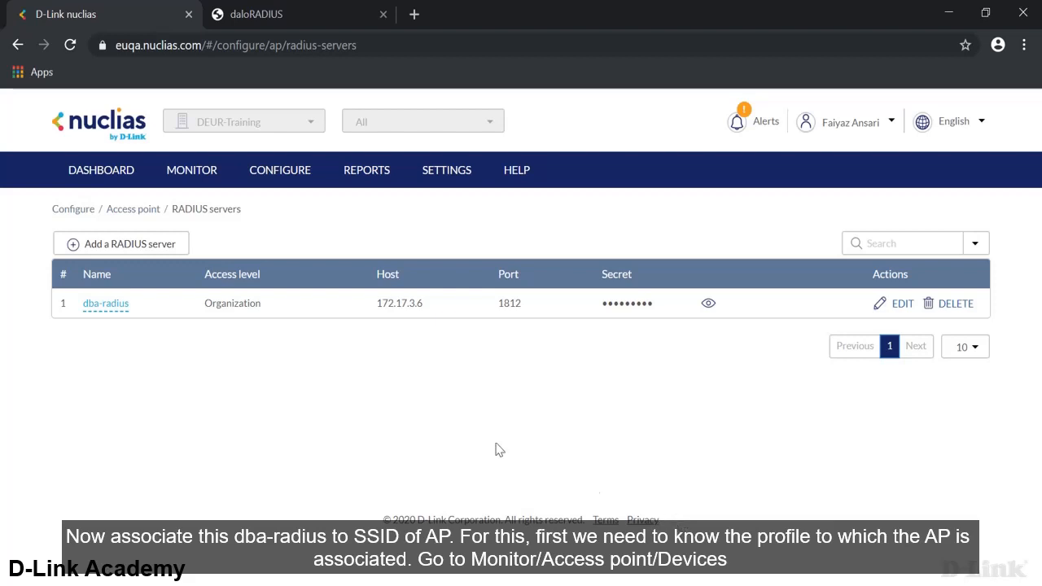
# - In the access point device list, check the Profile column for AP-1
pyautogui.click(193, 169)
pyautogui.moveTo(236, 213)
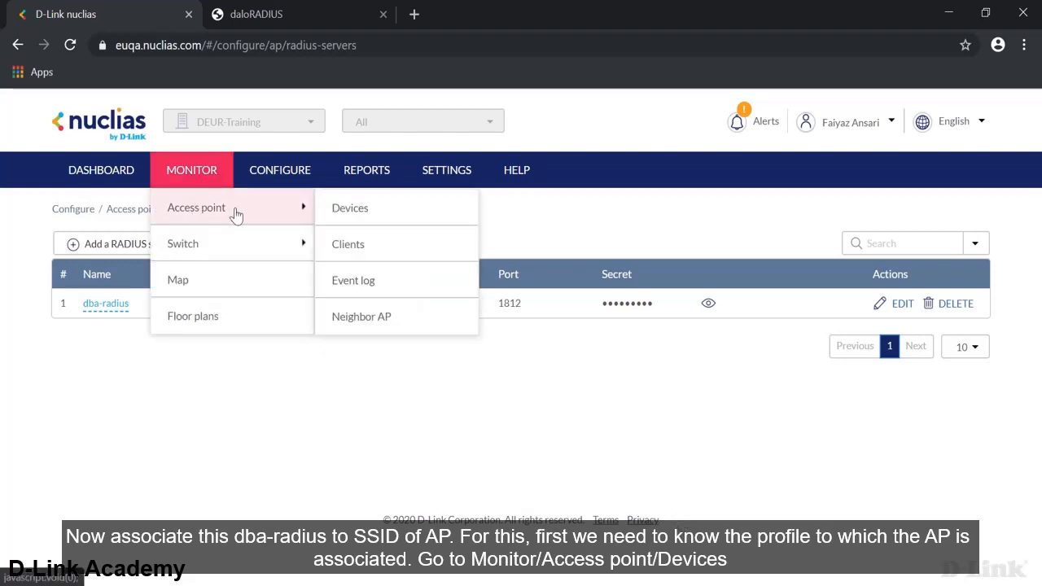
pyautogui.click(343, 214)
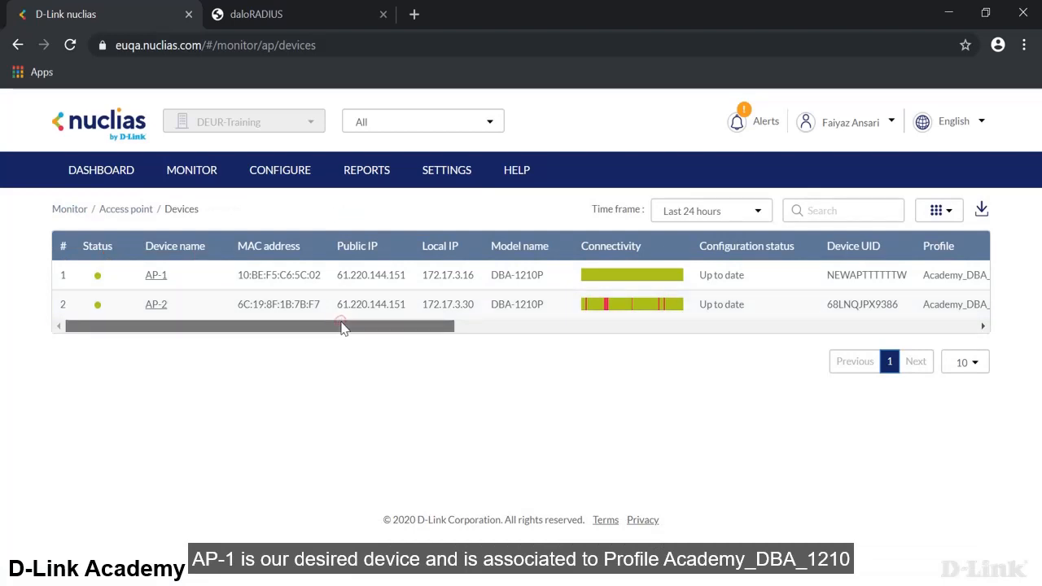
pyautogui.moveTo(342, 326); pyautogui.dragTo(486, 334)
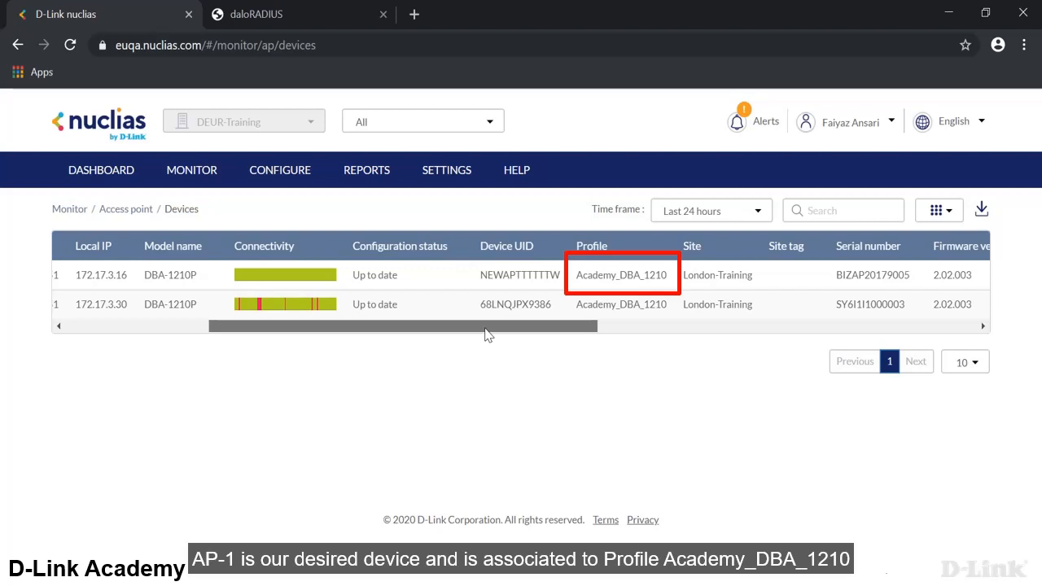
pyautogui.moveTo(486, 334); pyautogui.dragTo(427, 336)
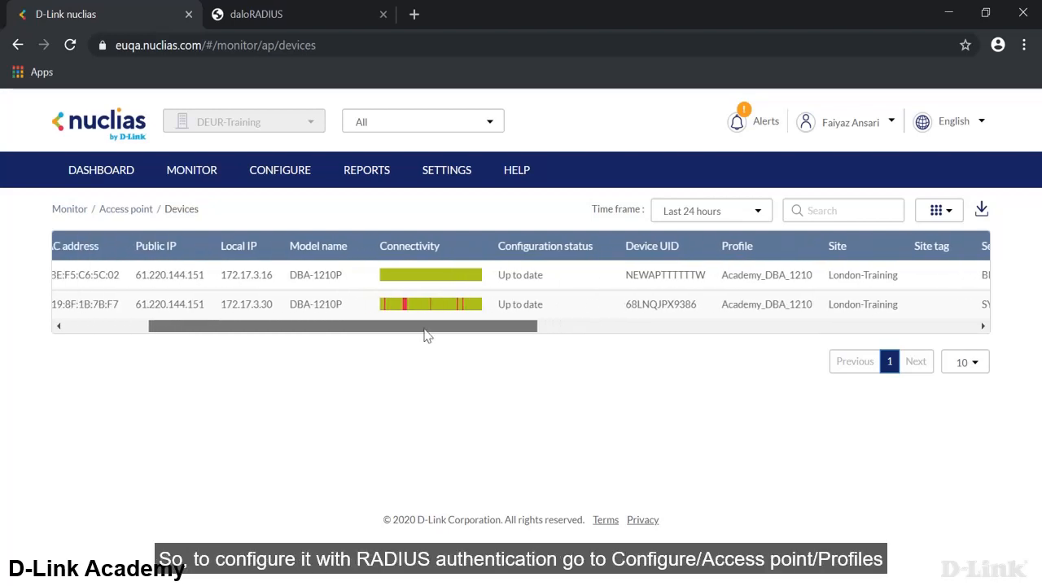
# - Show the SSIDs of the Academy_DBA_1210 access point profile
pyautogui.moveTo(302, 174)
pyautogui.moveTo(366, 208)
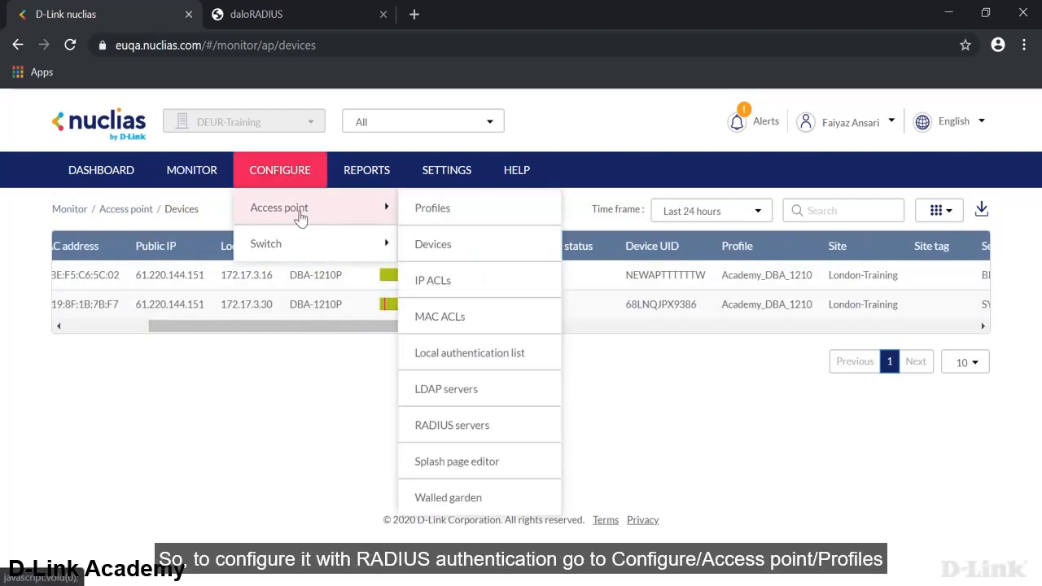
pyautogui.click(434, 213)
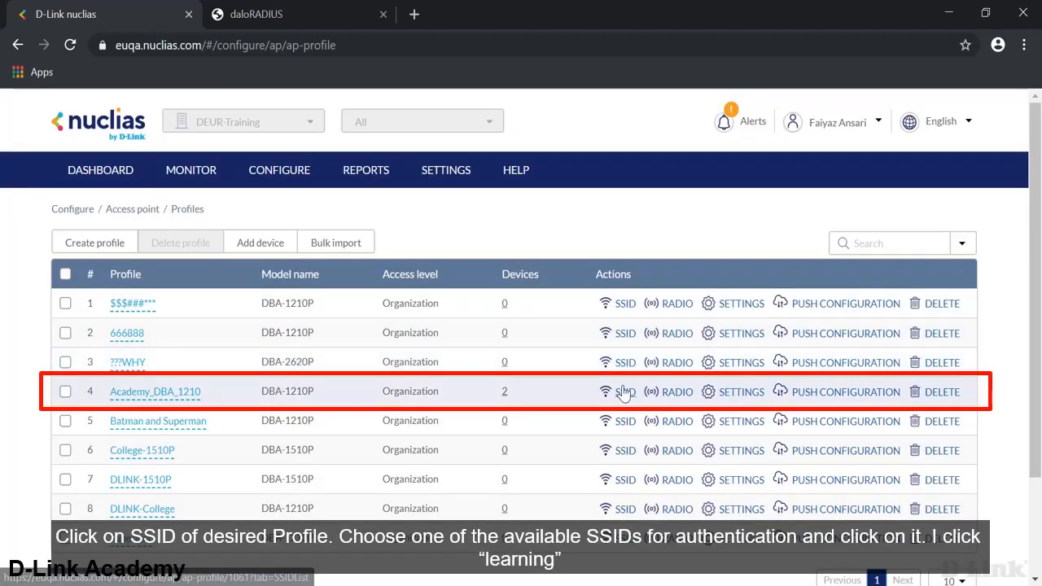
pyautogui.click(624, 393)
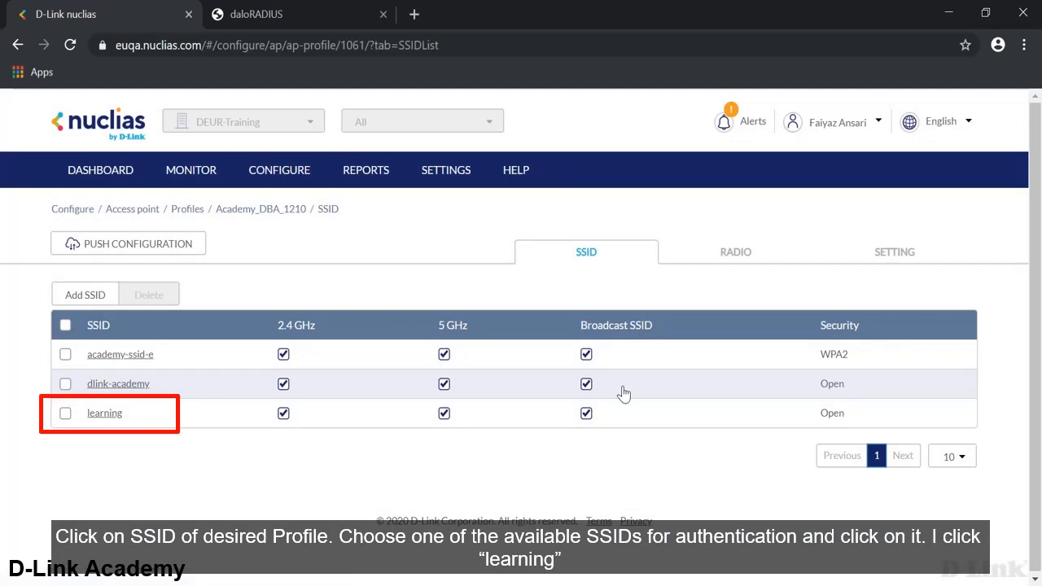
# - Set the learning SSID to WPA / WPA2 with RADIUS authentication via 172.17.3.6:1812 and save
pyautogui.click(107, 415)
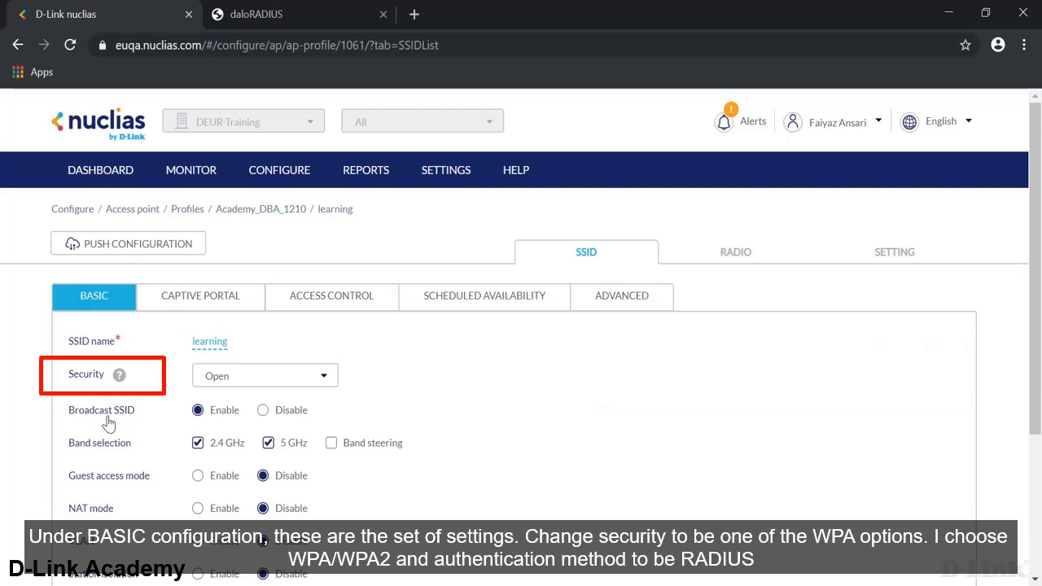
pyautogui.click(265, 378)
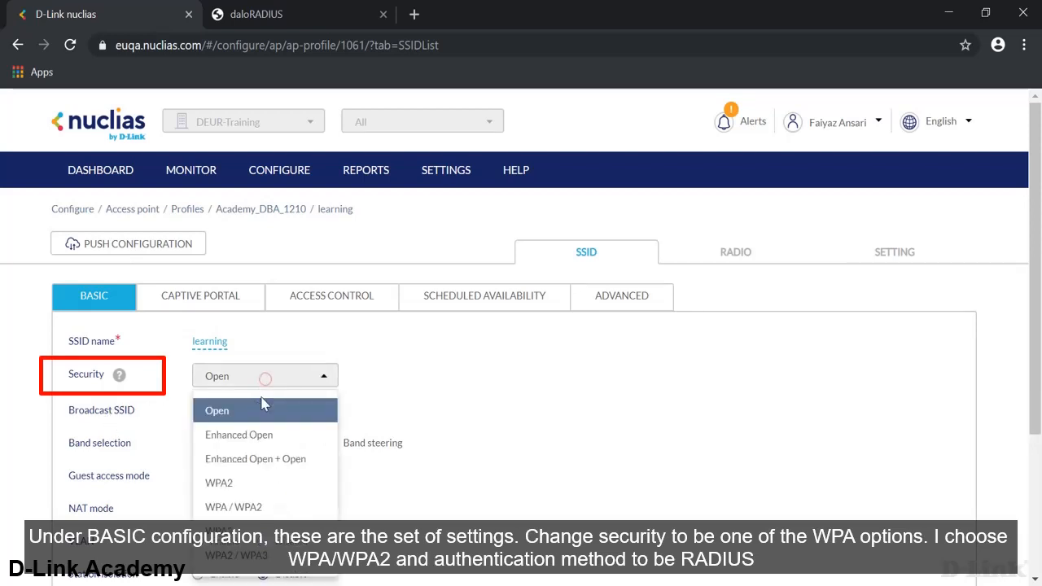
pyautogui.click(254, 508)
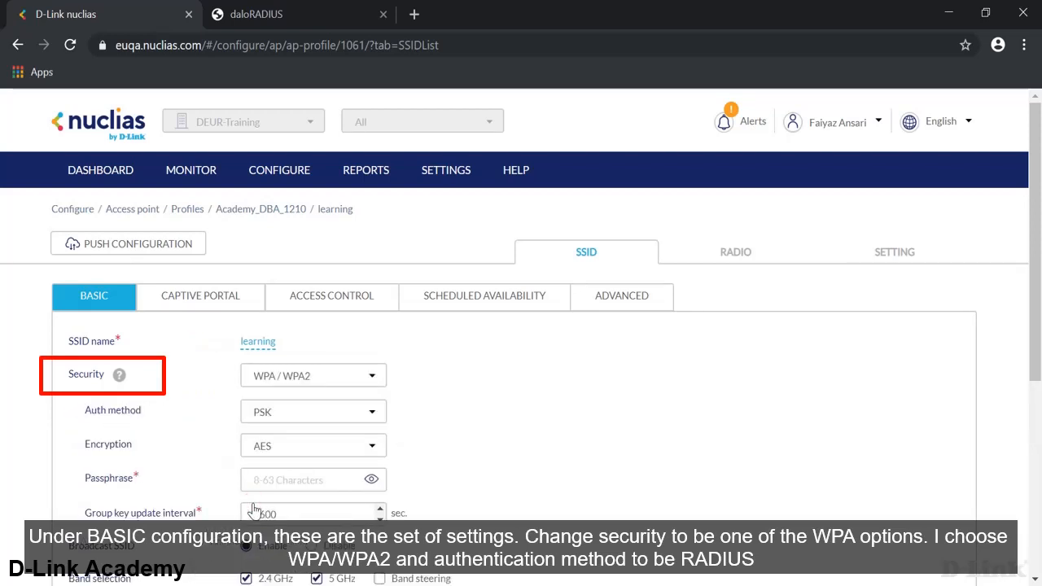
pyautogui.click(280, 413)
pyautogui.click(271, 472)
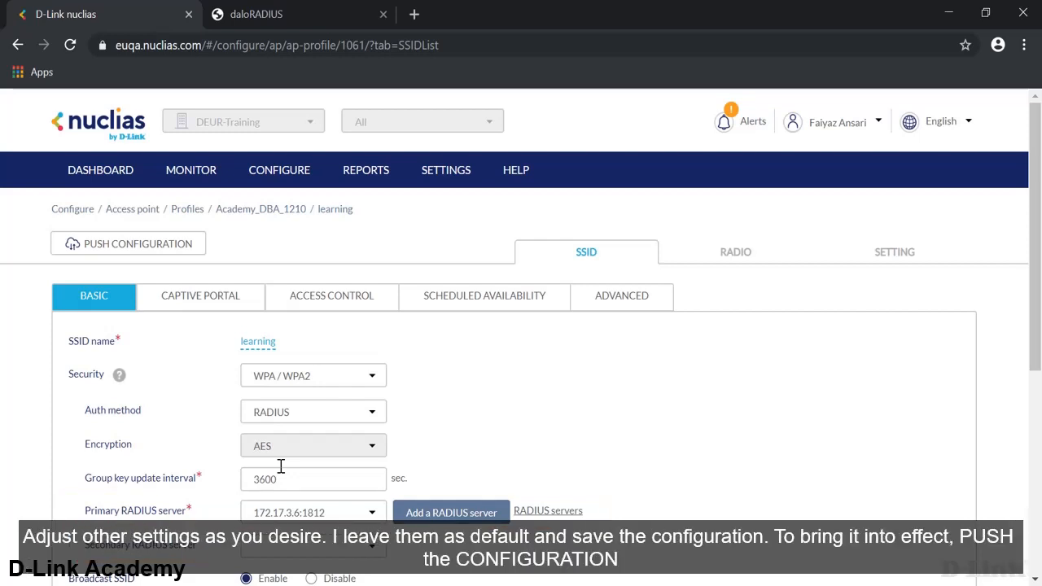
pyautogui.scroll(-5, 280, 469)
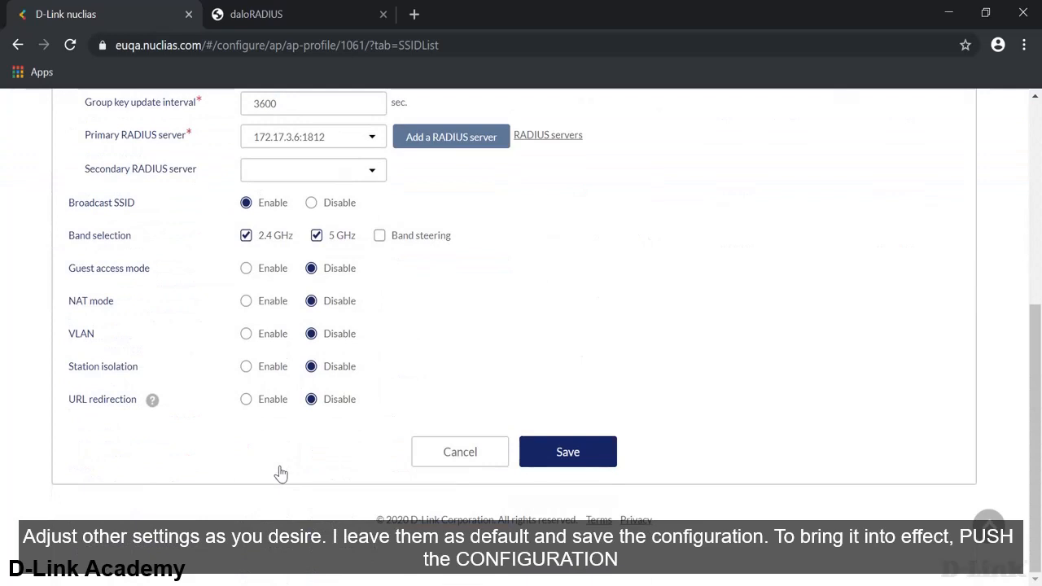
pyautogui.click(547, 459)
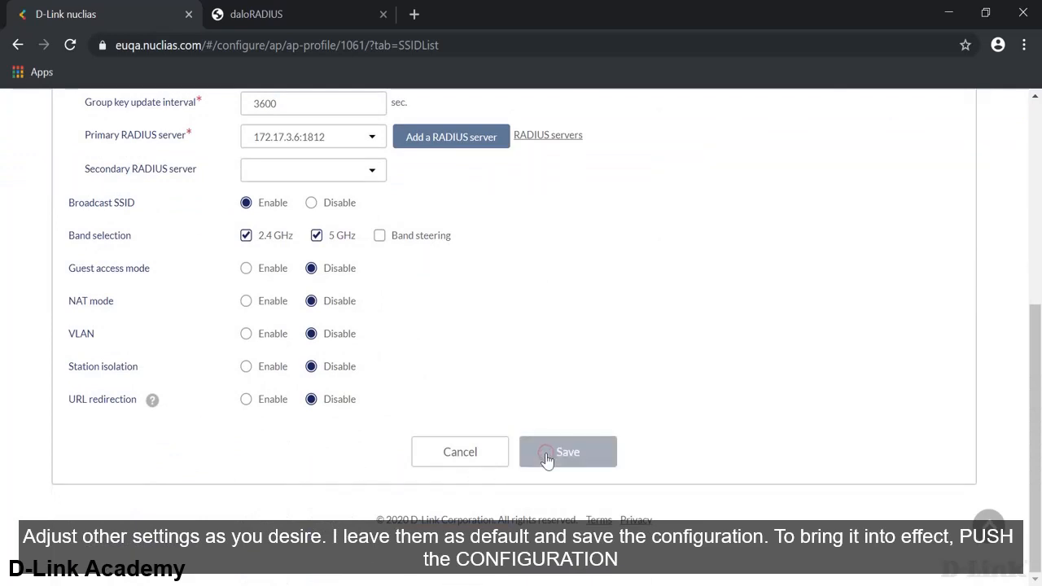
# - Push the profile configuration to AP-1 and AP-2 and dismiss the Success result
pyautogui.click(169, 330)
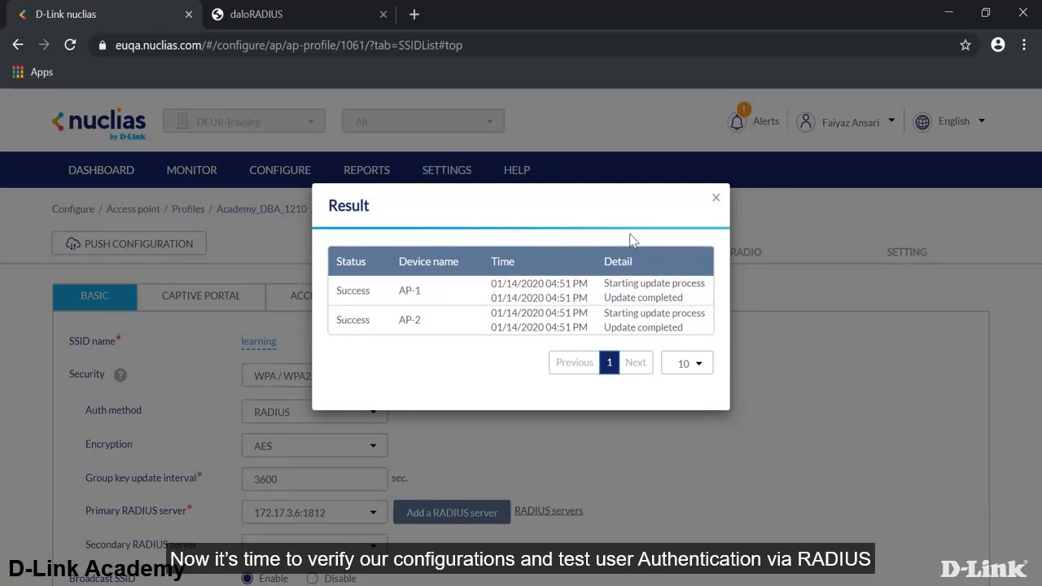
pyautogui.click(715, 210)
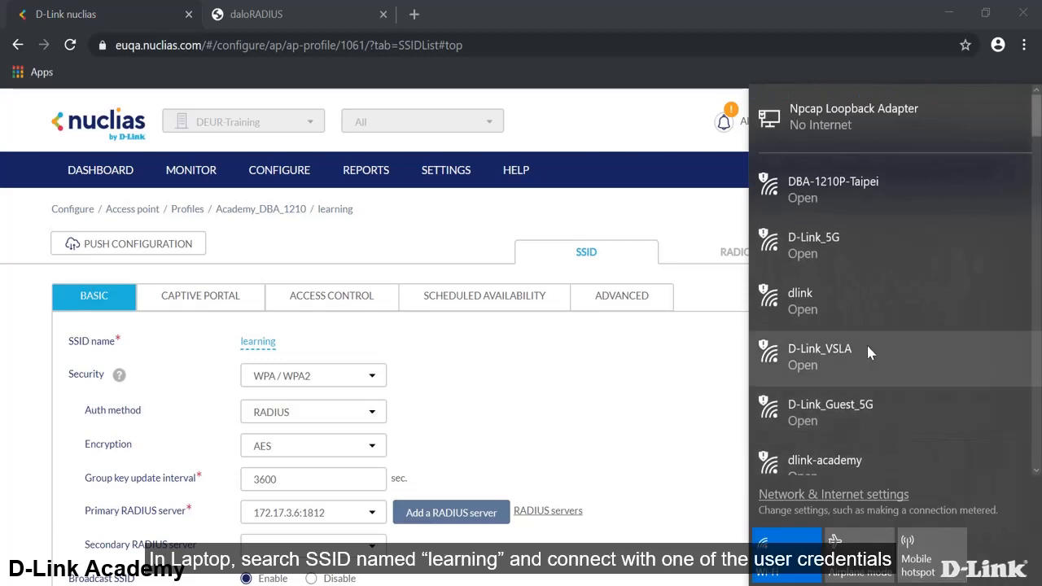
# - Select the learning network in the Wi-Fi list and start connecting
pyautogui.scroll(-5, 864, 344)
pyautogui.scroll(-10, 861, 353)
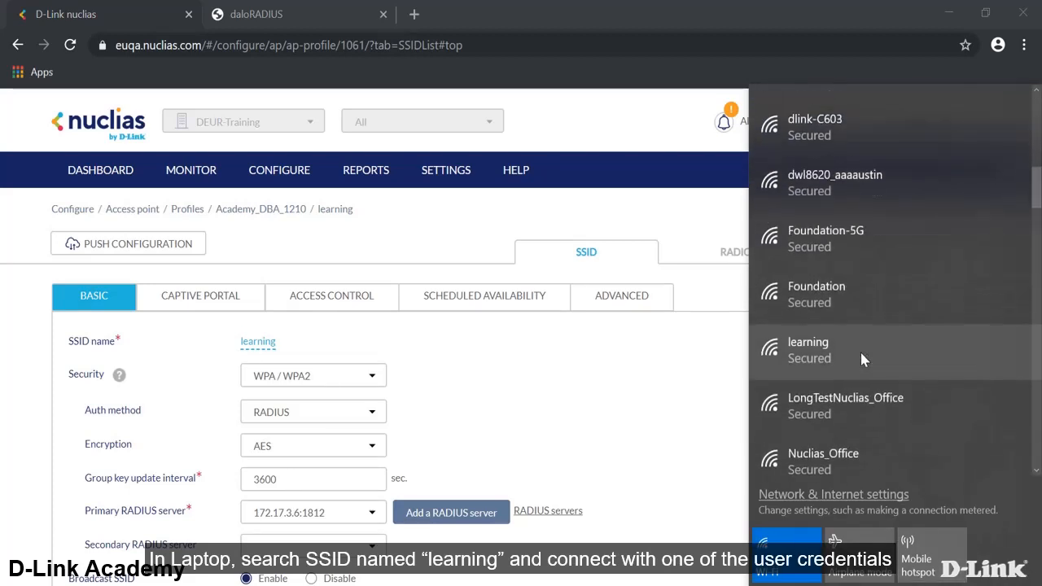
pyautogui.click(861, 356)
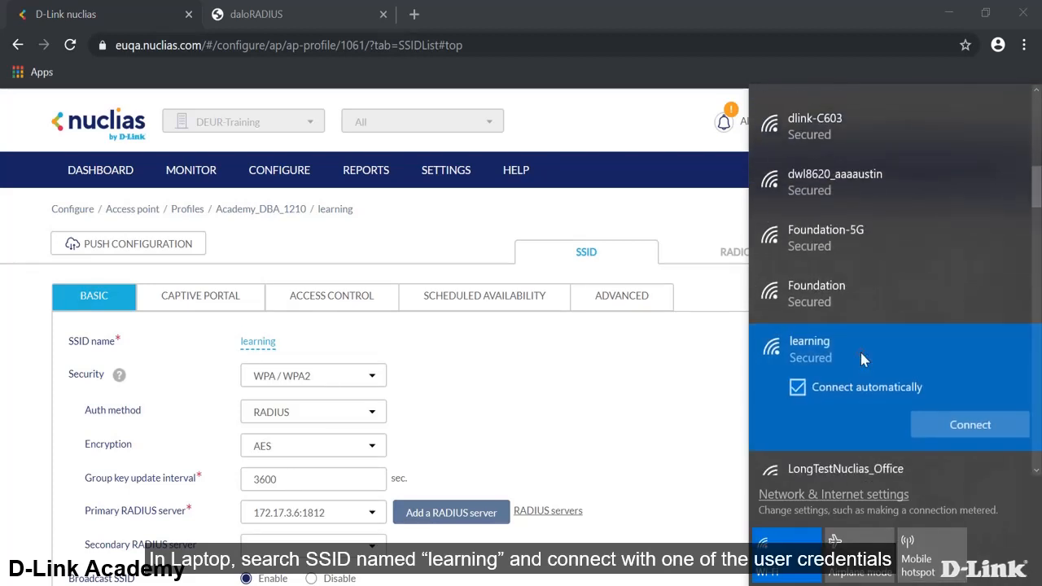
pyautogui.click(937, 434)
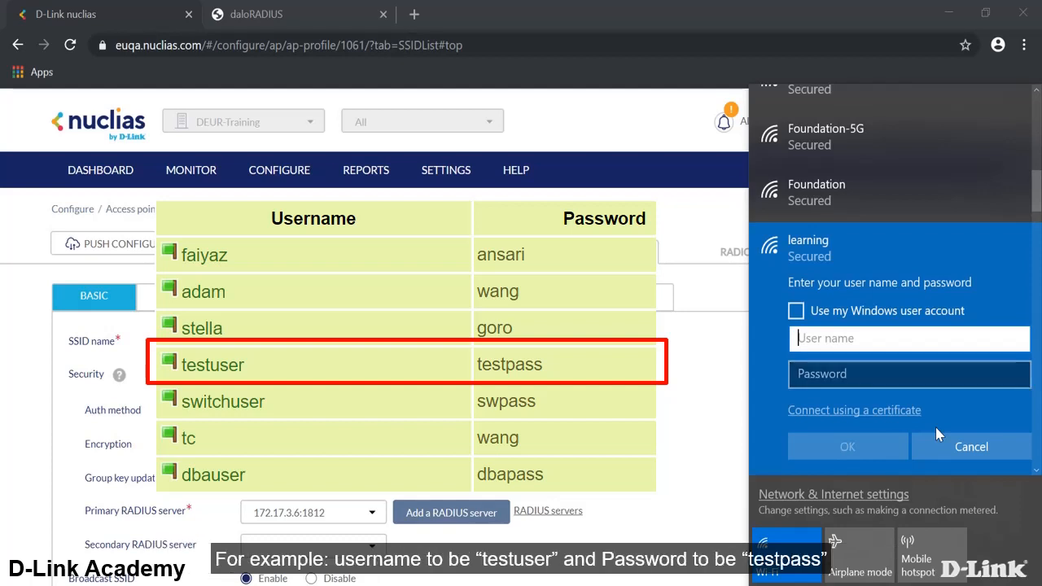
# - Sign in with the RADIUS test user's username and password and confirm the connection
pyautogui.write('testuser')
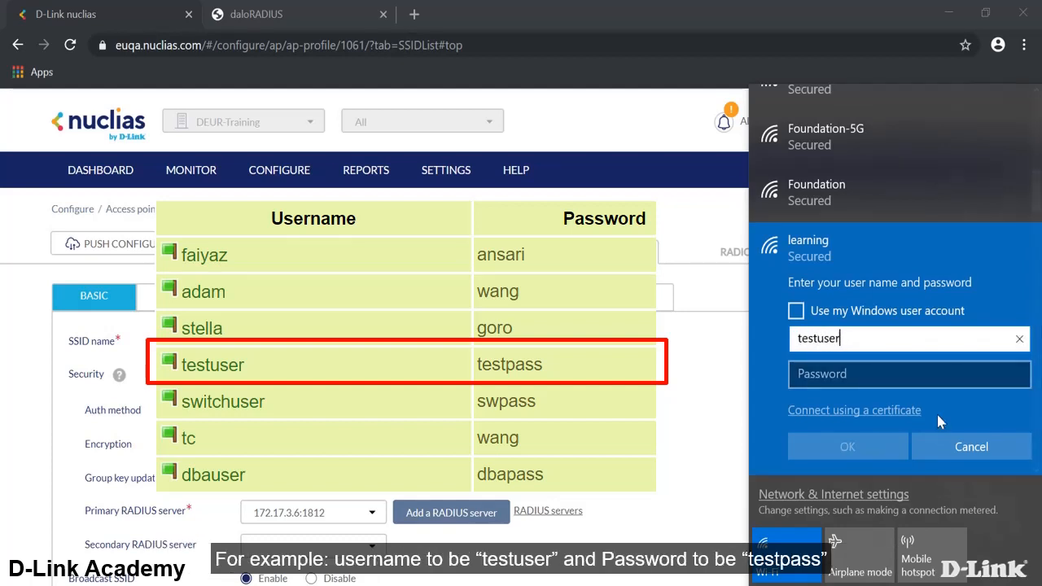
pyautogui.click(920, 376)
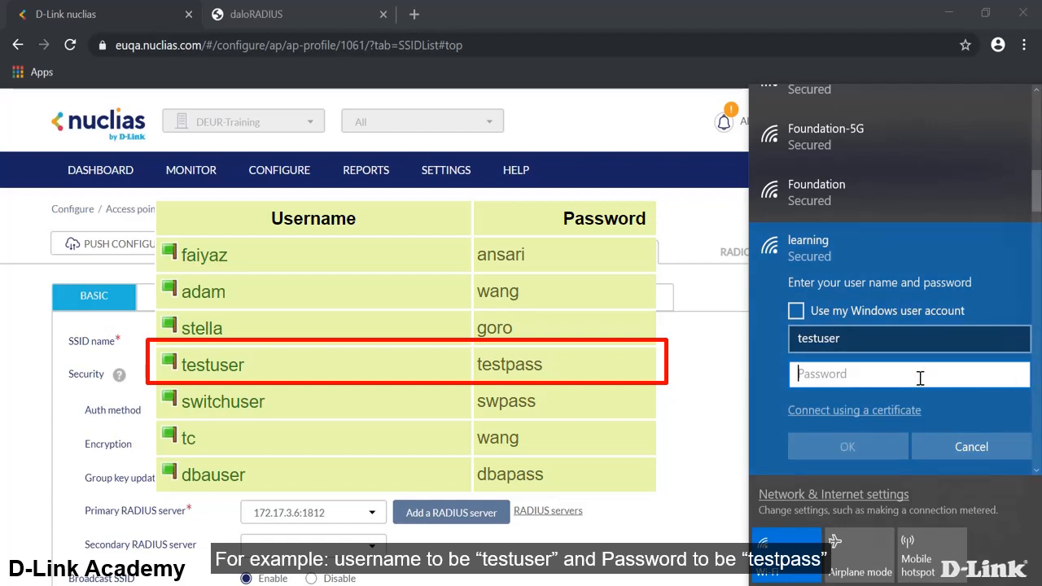
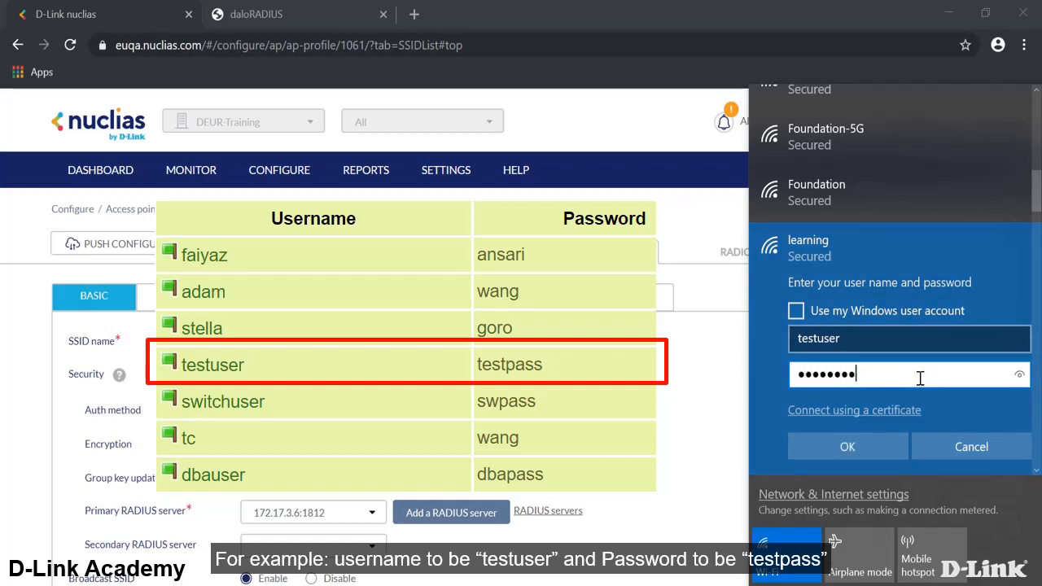
pyautogui.click(1019, 374)
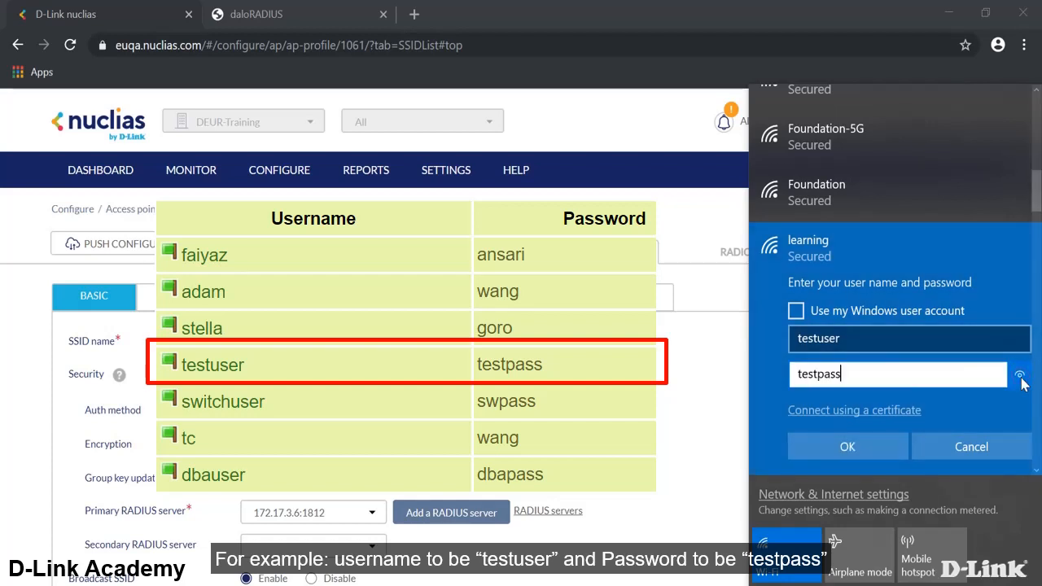
pyautogui.click(872, 445)
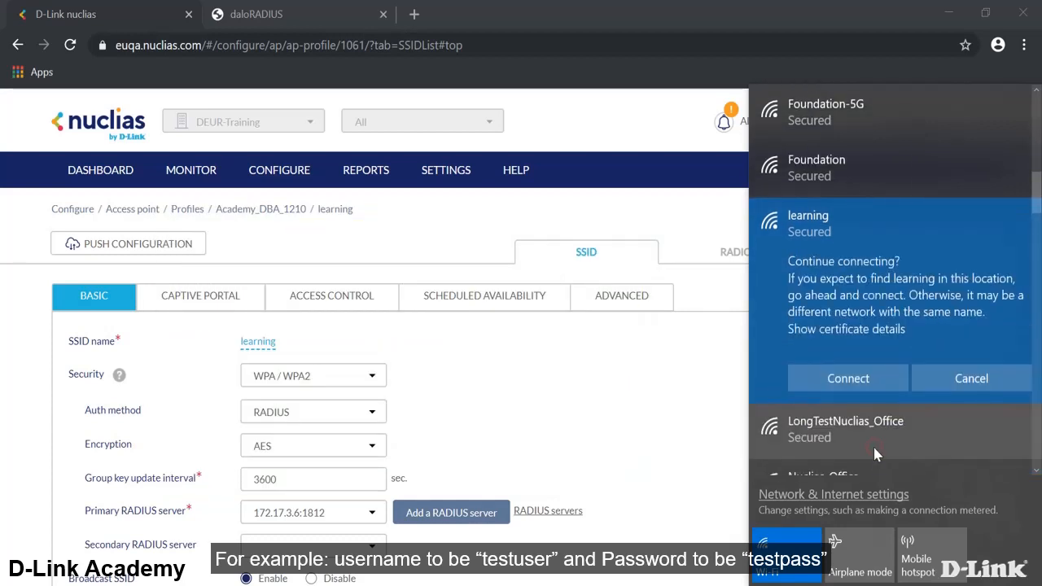
pyautogui.click(862, 376)
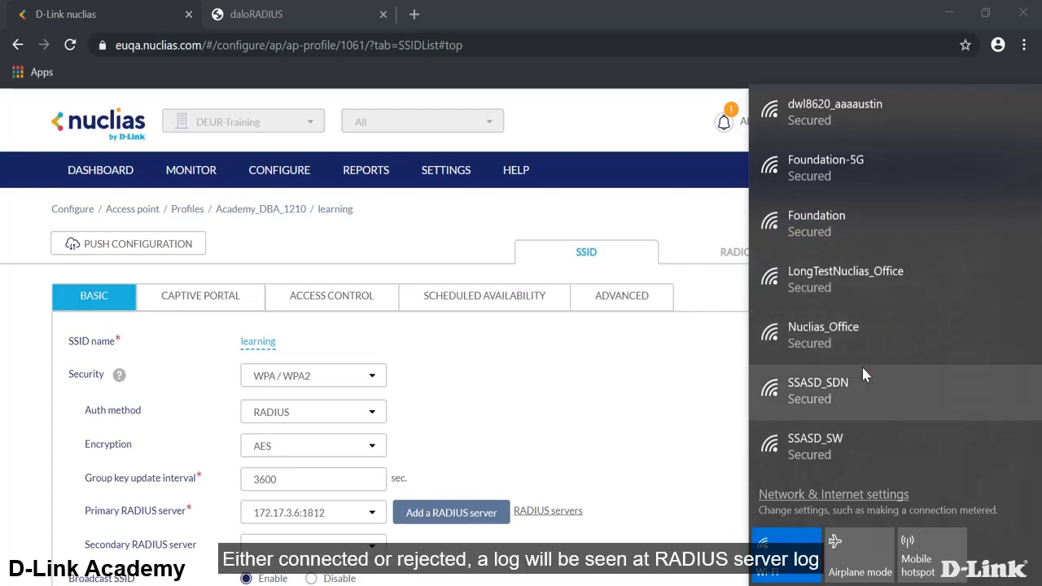
# - Open the daloRADIUS Radius Log, highlight the test user's two Login OK lines, then return to Nuclias
pyautogui.click(297, 8)
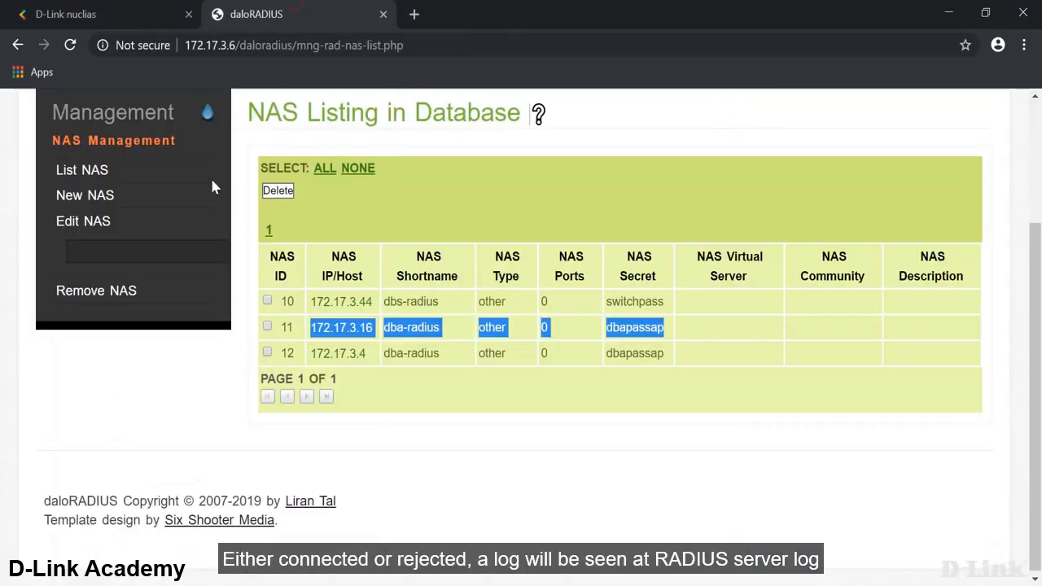
pyautogui.scroll(3, 153, 252)
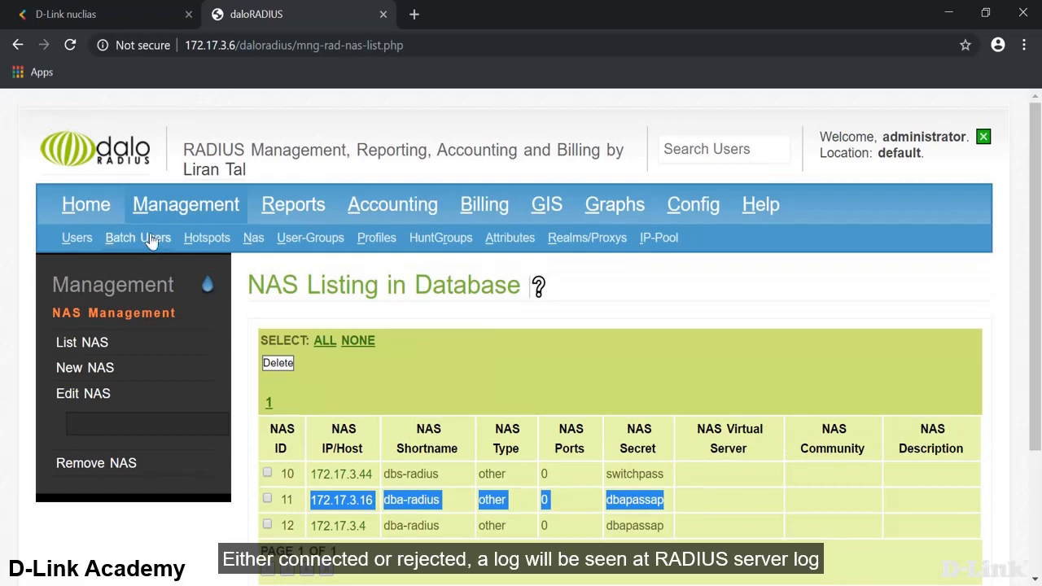
pyautogui.click(281, 207)
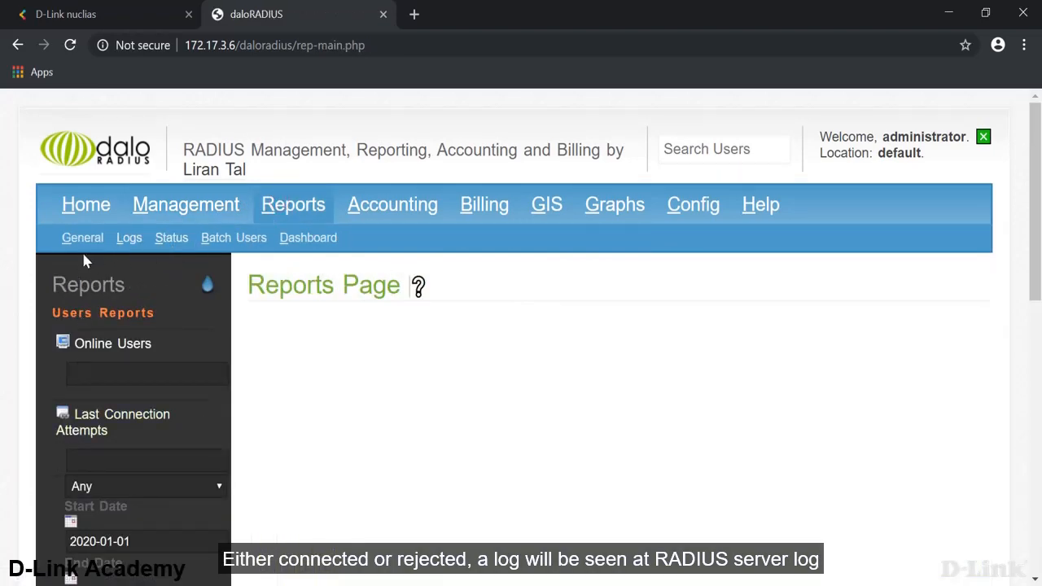
pyautogui.click(128, 239)
pyautogui.click(114, 446)
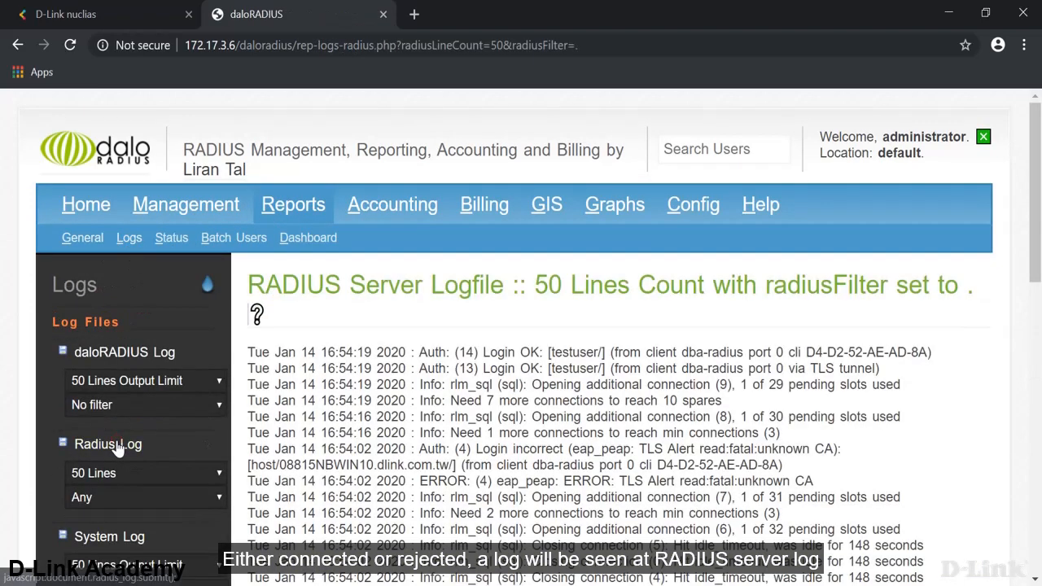
pyautogui.moveTo(547, 351); pyautogui.dragTo(616, 369)
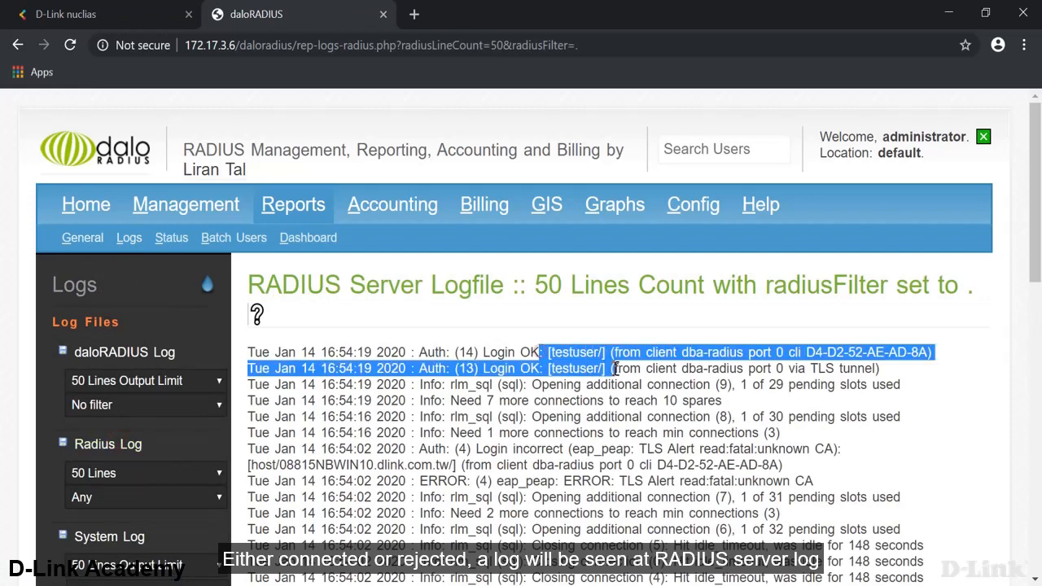
pyautogui.click(130, 14)
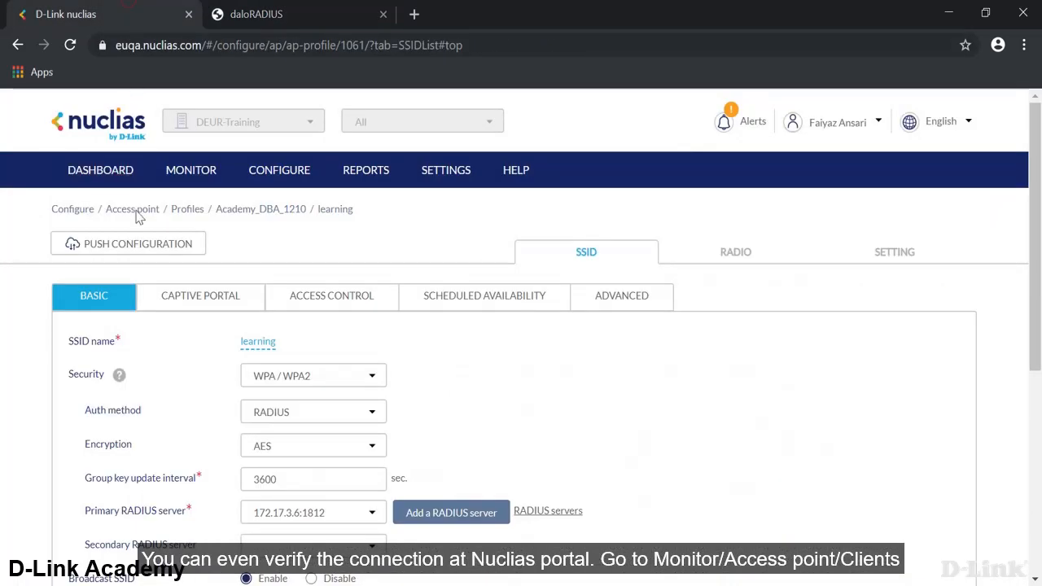
# - Open the access point Clients list and highlight row 7's laptop MAC and RADIUS authentication
pyautogui.moveTo(192, 171)
pyautogui.moveTo(183, 213)
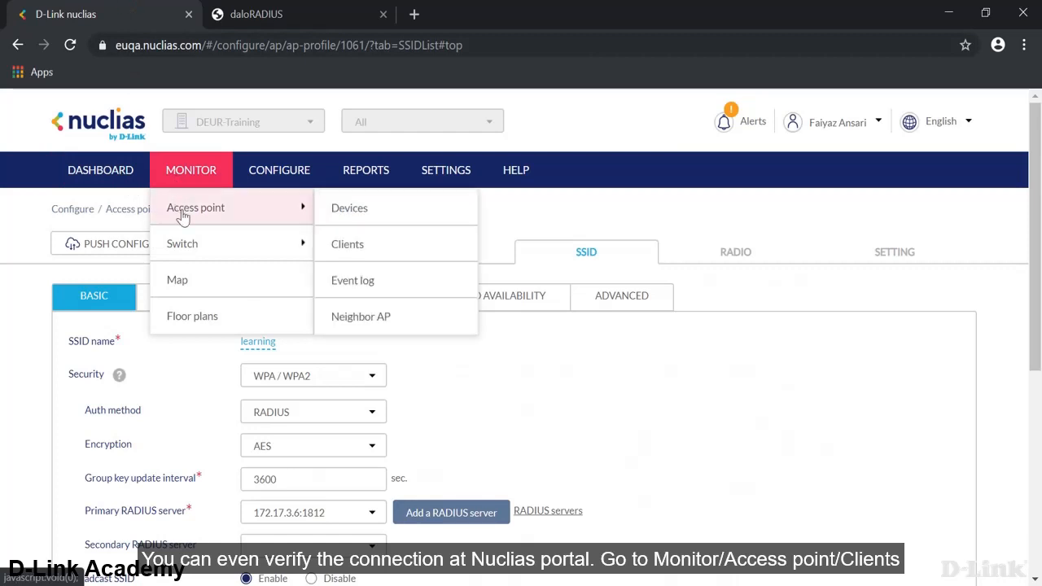
pyautogui.click(366, 244)
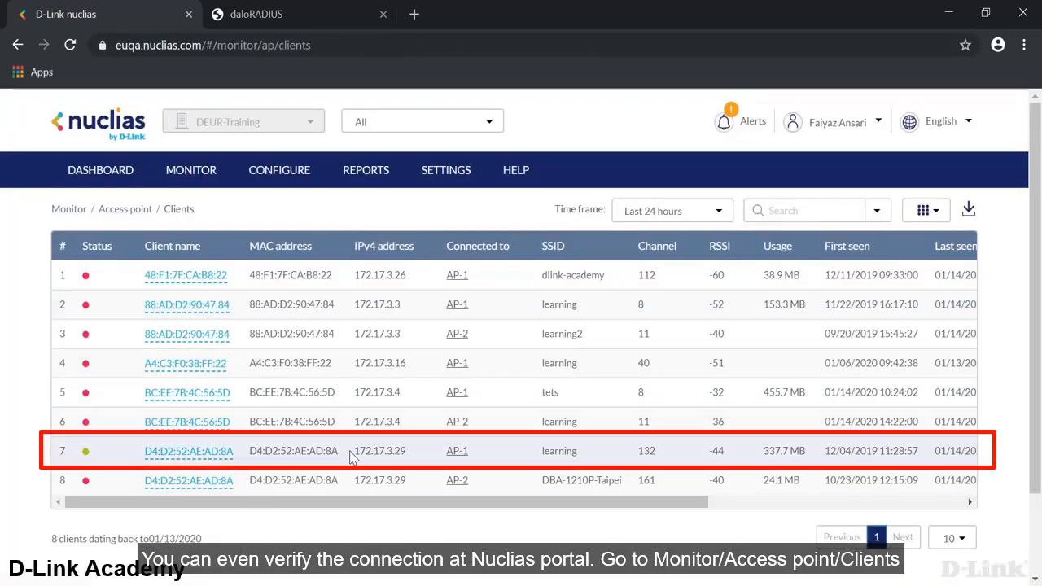
pyautogui.moveTo(345, 456); pyautogui.dragTo(259, 447)
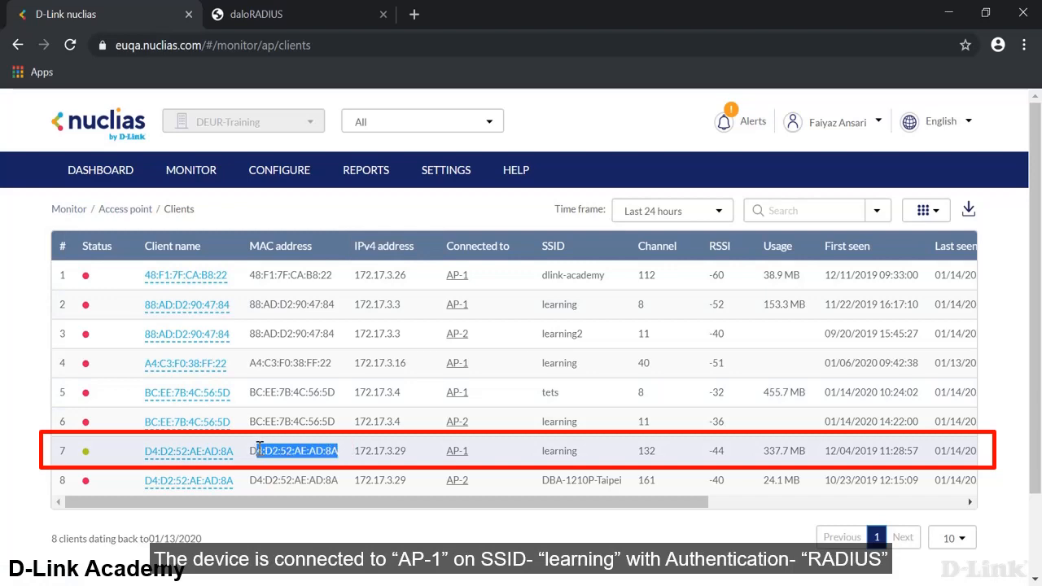
pyautogui.moveTo(302, 503); pyautogui.dragTo(532, 509)
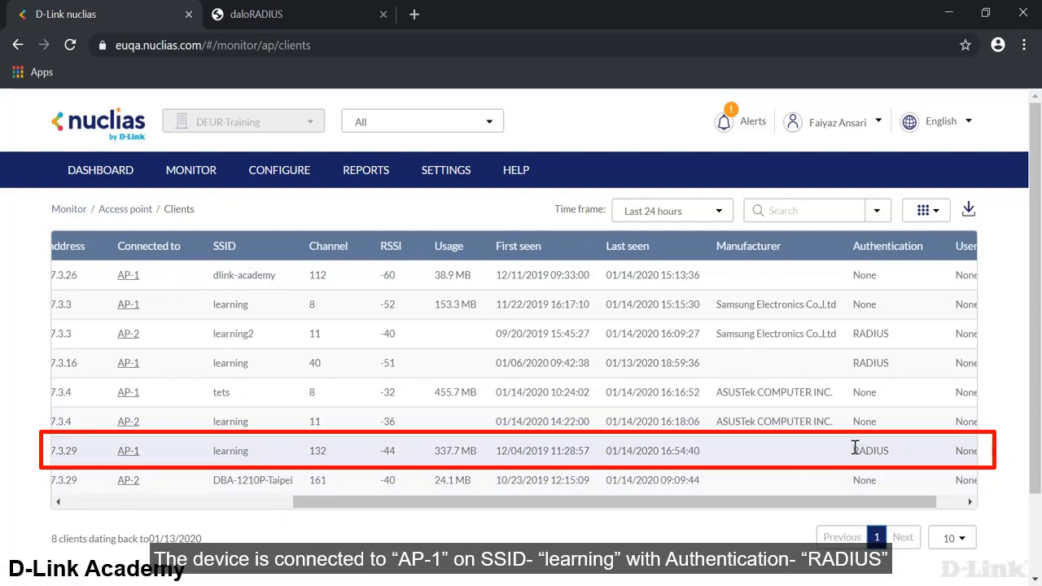
pyautogui.moveTo(855, 447); pyautogui.dragTo(910, 454)
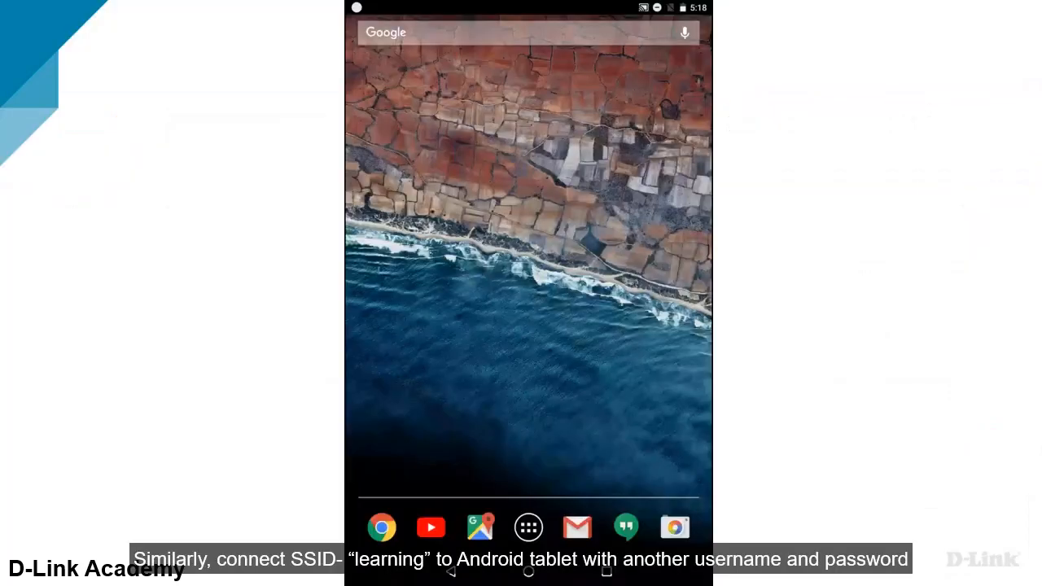
# - On the tablet, open Settings > Wi-Fi and select the learning network
pyautogui.click(528, 528)
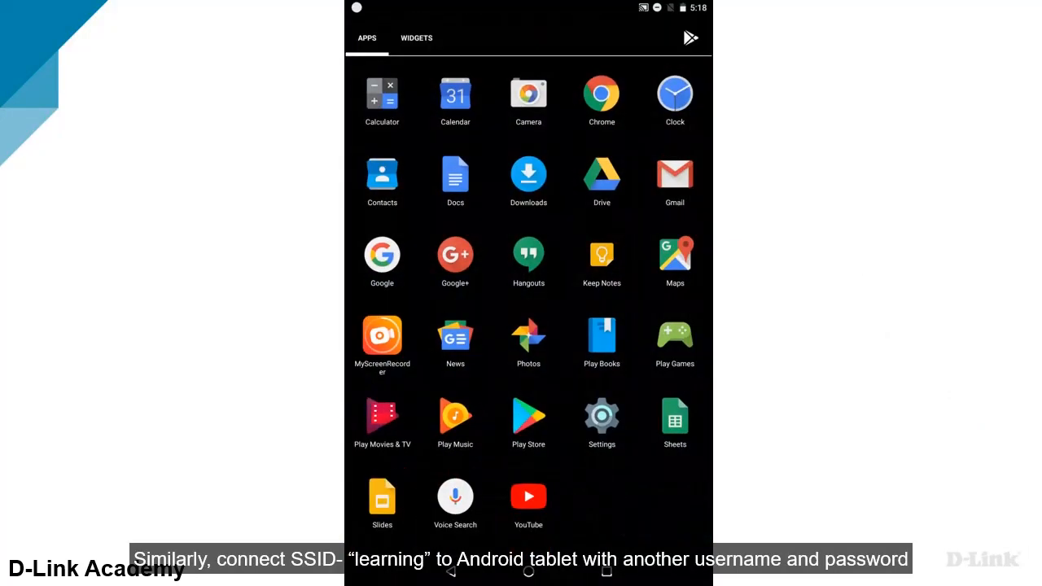
pyautogui.click(602, 417)
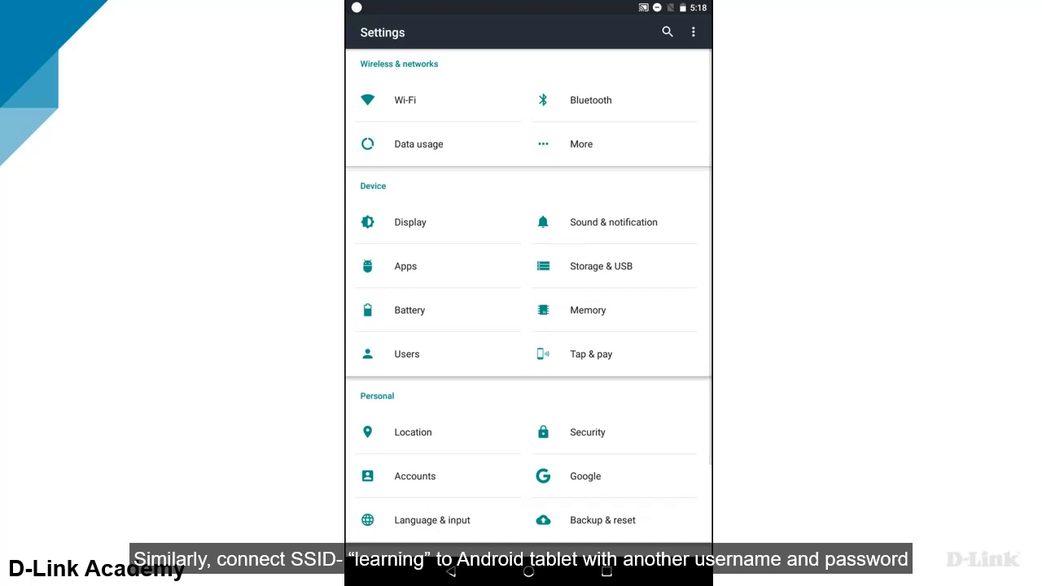
pyautogui.click(459, 100)
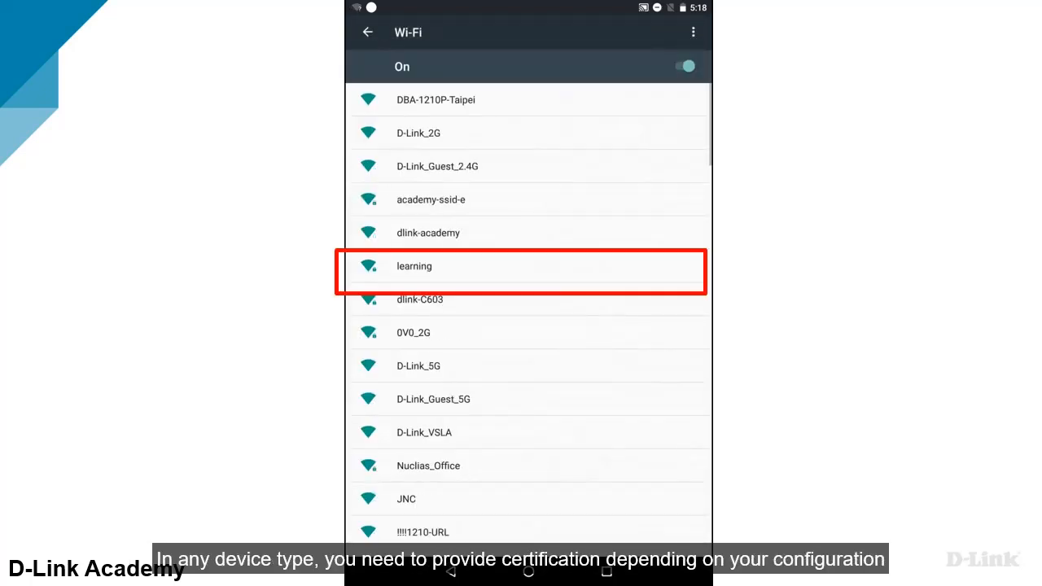
pyautogui.click(415, 266)
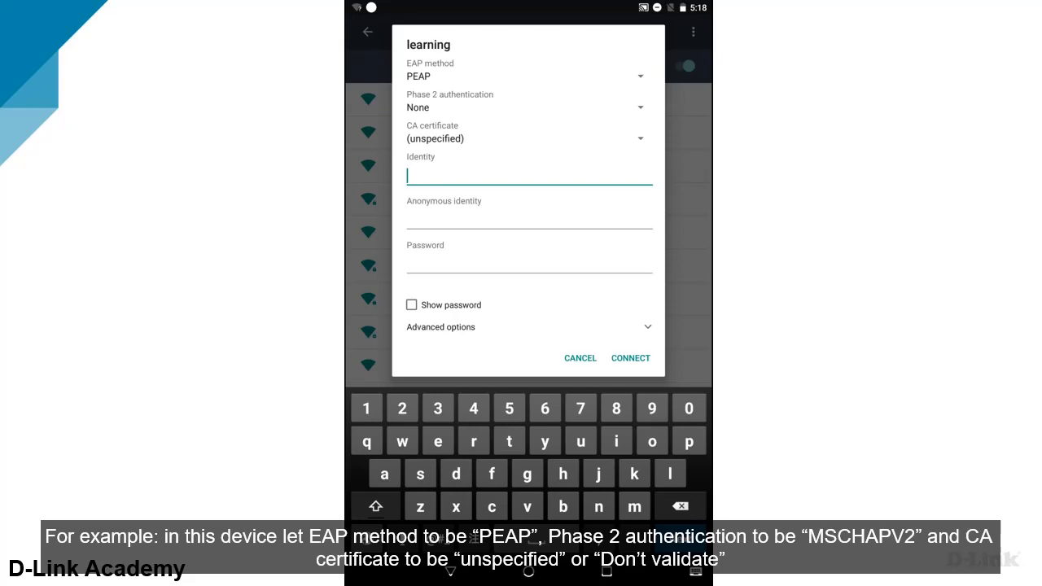
# - Choose MSCHAPV2 phase 2, leave CA unspecified, enter the second user's identity and password, and connect
pyautogui.click(521, 108)
pyautogui.click(432, 143)
pyautogui.click(521, 138)
pyautogui.click(432, 147)
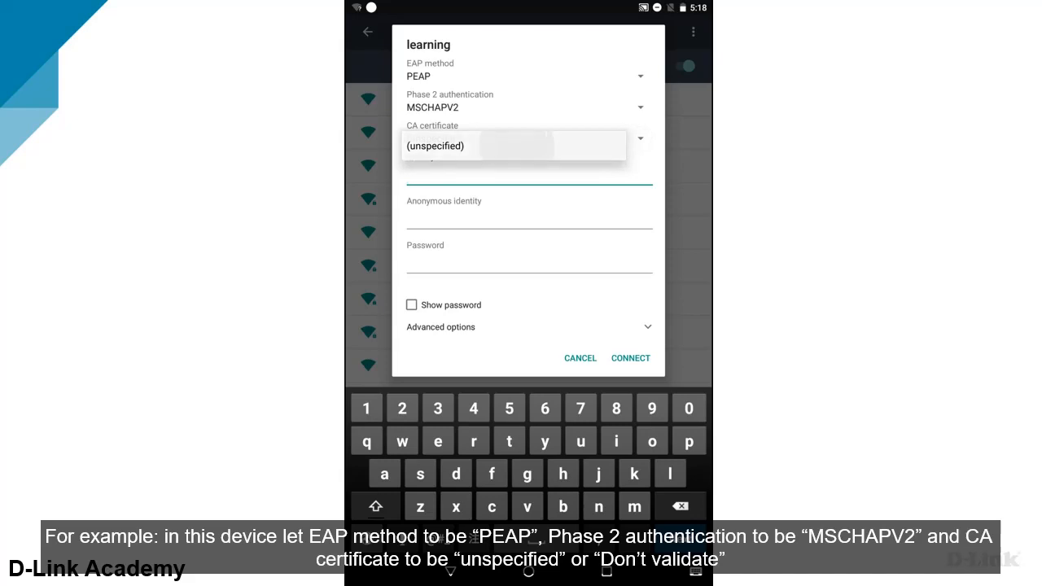
pyautogui.write('d')
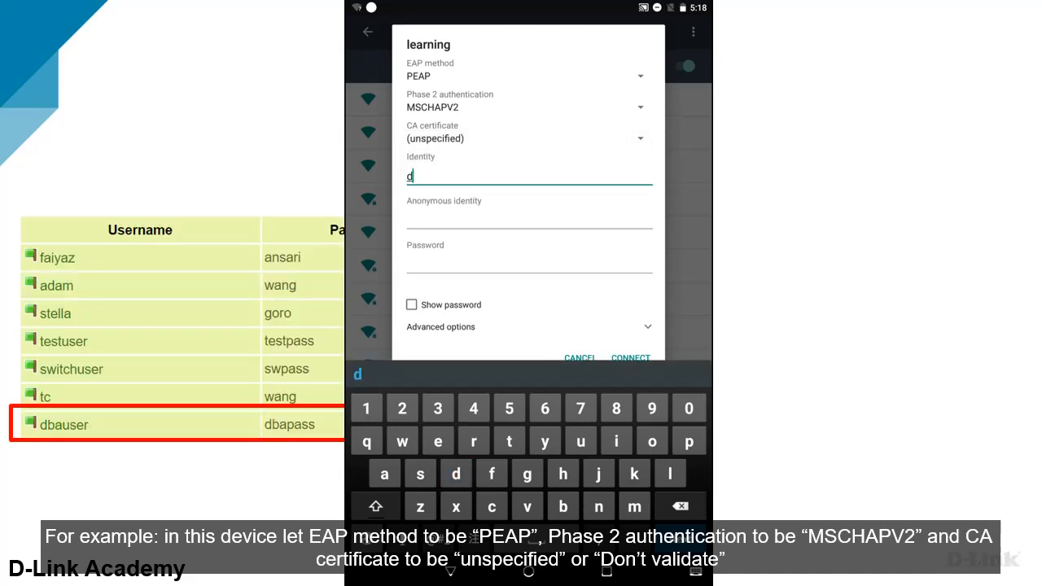
pyautogui.write('bauser')
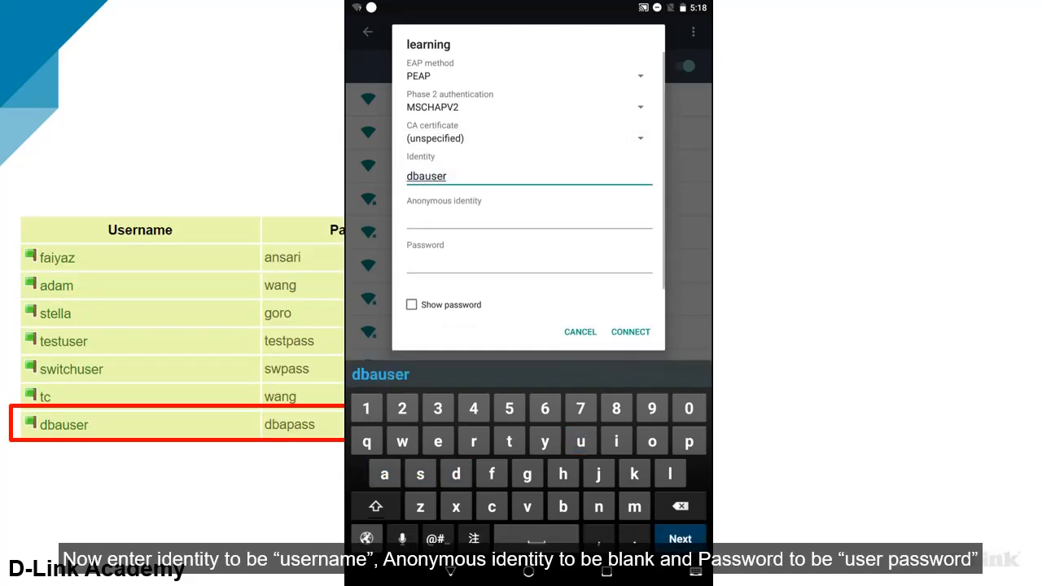
pyautogui.click(411, 305)
pyautogui.click(529, 263)
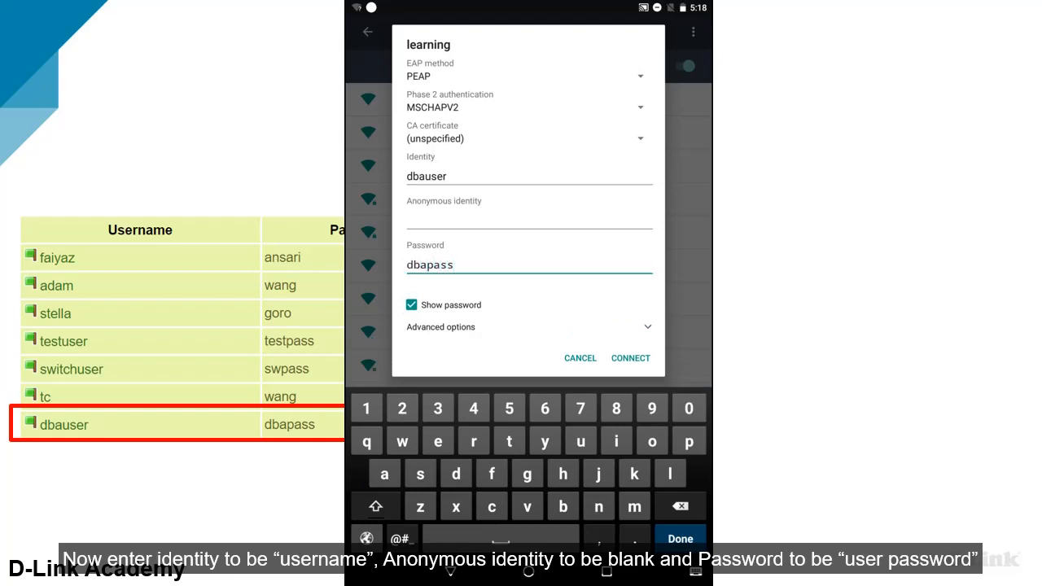
pyautogui.click(631, 358)
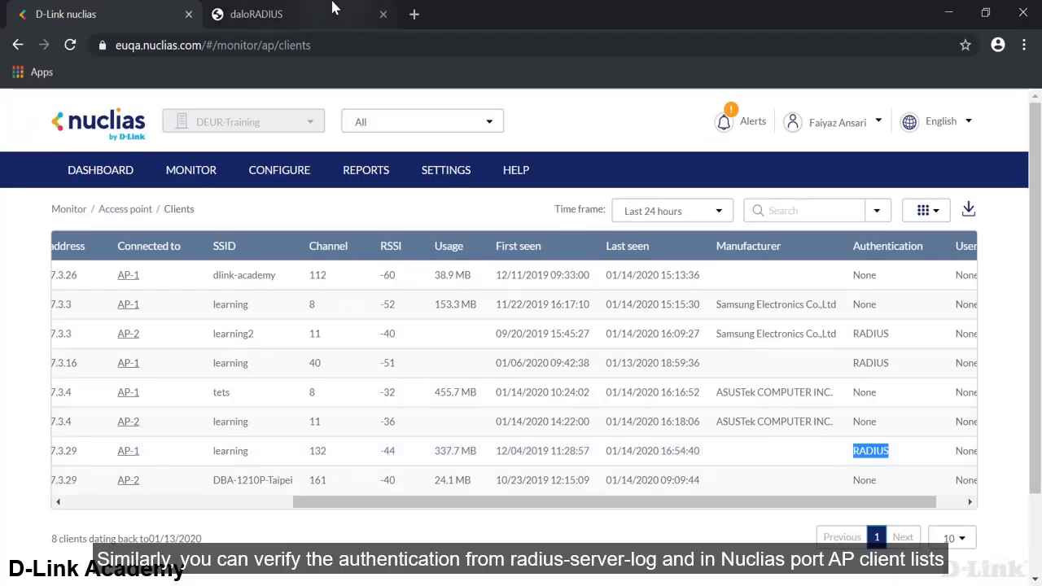
# - Refresh the daloRADIUS Radius Log and highlight the tablet user's new 16:56 Login OK entries
pyautogui.click(329, 10)
pyautogui.click(110, 446)
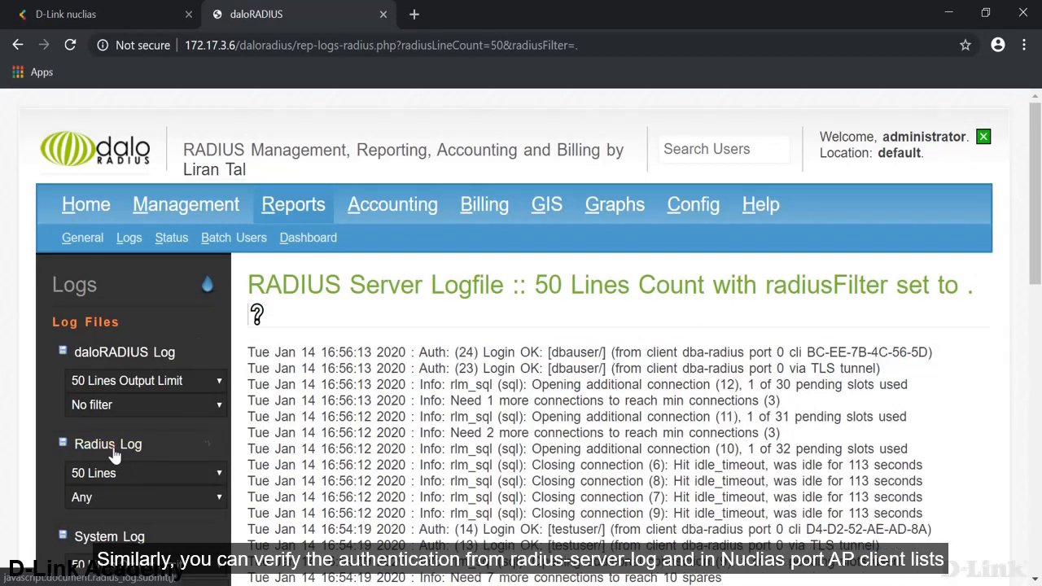
pyautogui.moveTo(553, 351); pyautogui.dragTo(604, 369)
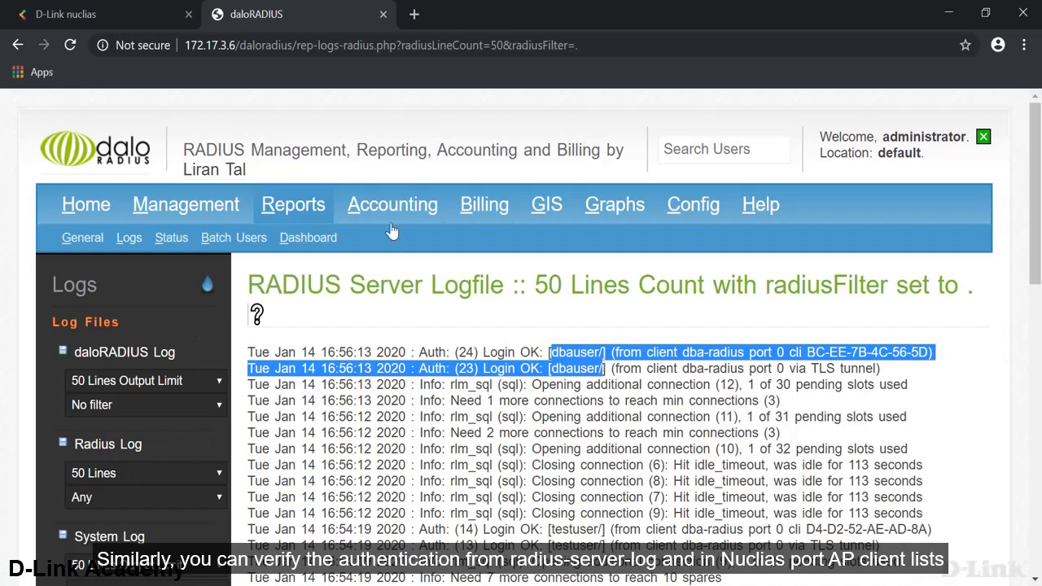
# - Reload the Nuclias client list and highlight the tablet's RADIUS authentication (172.17.3.4, AP-1, learning)
pyautogui.click(105, 14)
pyautogui.click(70, 45)
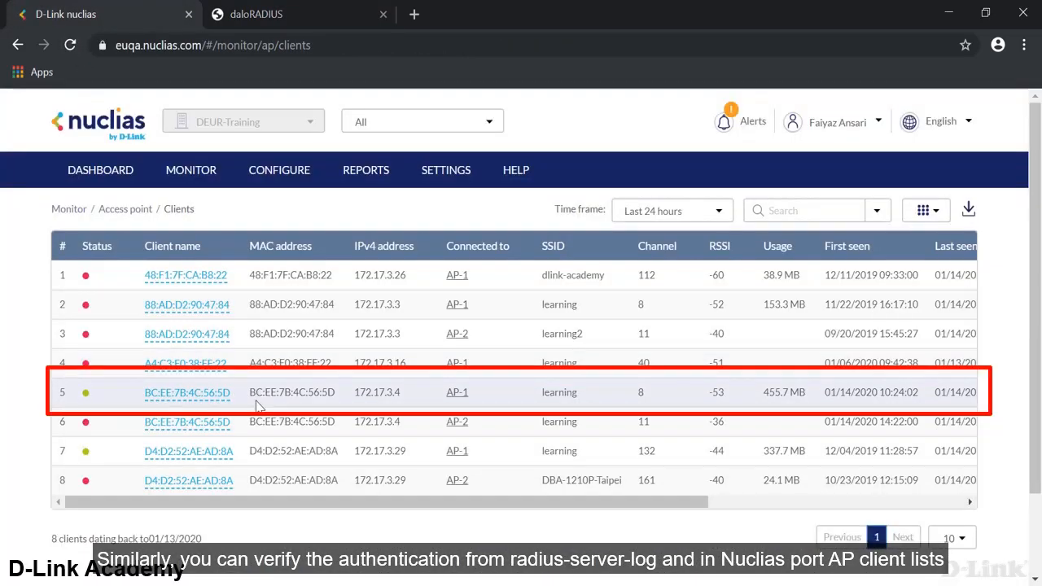
pyautogui.moveTo(255, 405); pyautogui.dragTo(419, 393)
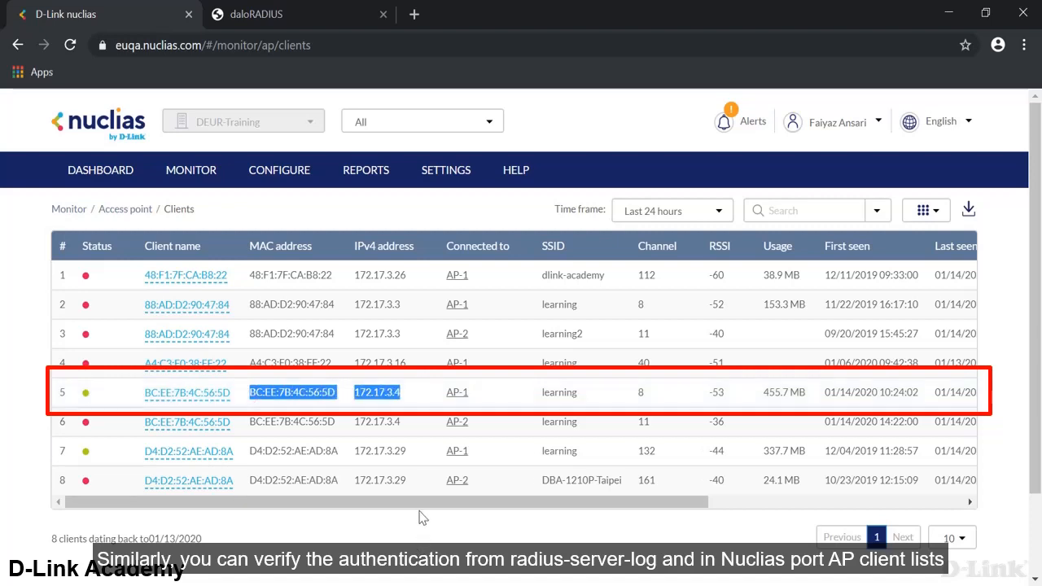
pyautogui.moveTo(418, 503); pyautogui.dragTo(693, 506)
pyautogui.doubleClick(876, 392)
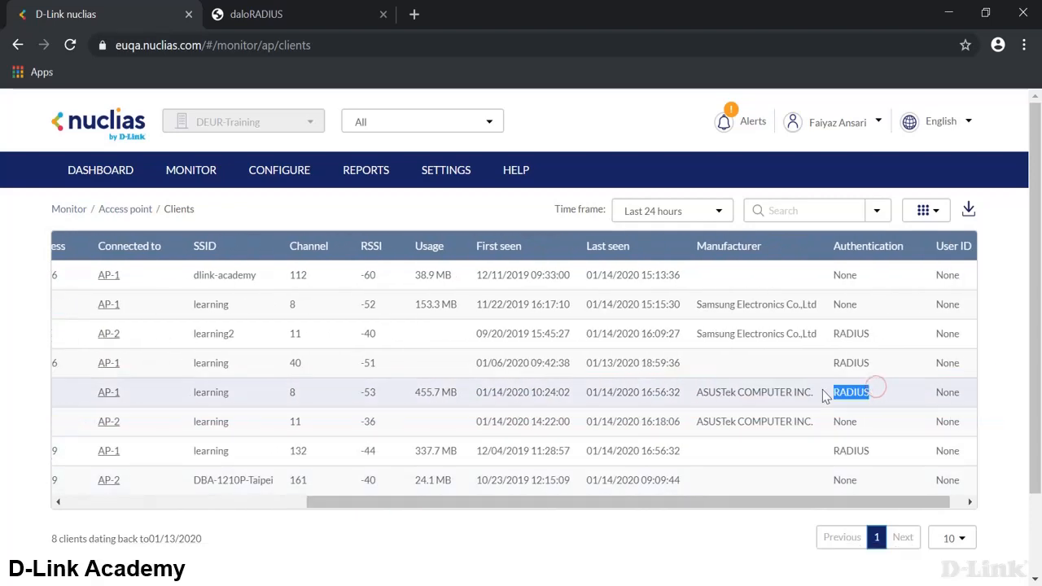